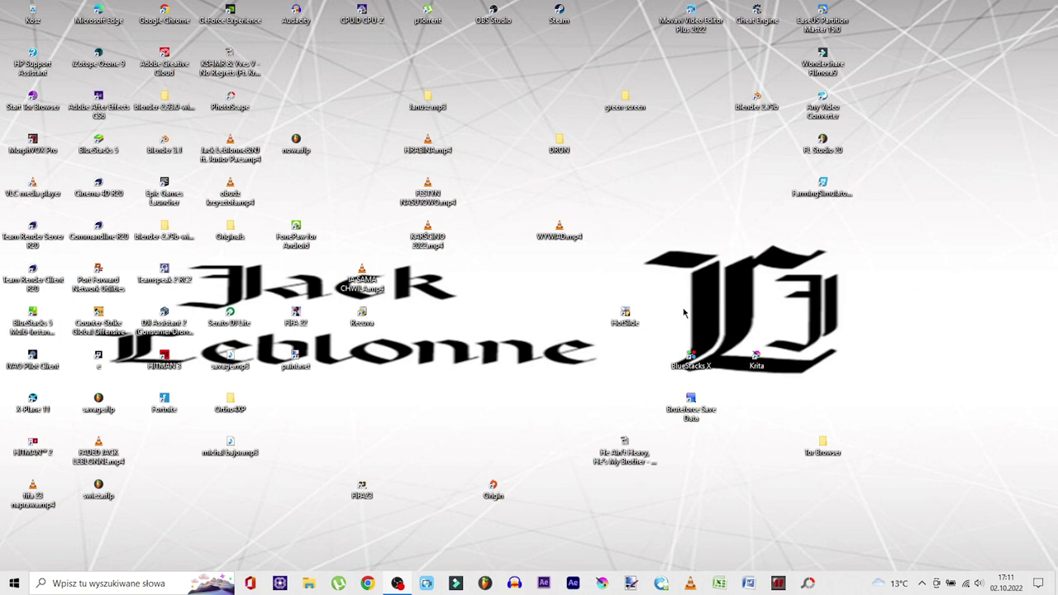
Step: Quit the Origin and Steam clients running in the background
left_click(923, 585)
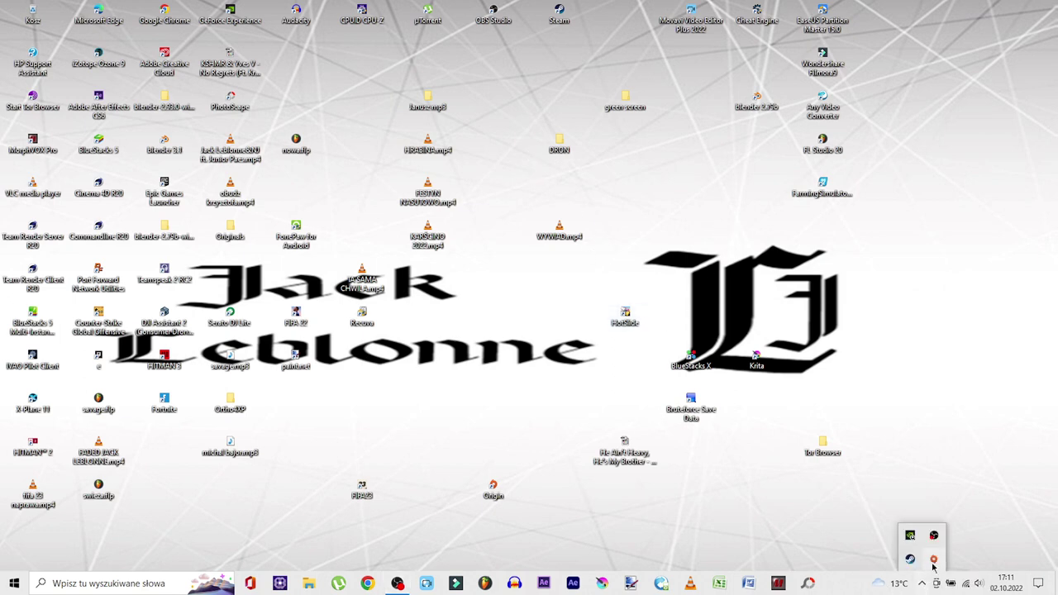
right_click(934, 565)
left_click(938, 551)
right_click(909, 563)
left_click(921, 554)
left_click(610, 236)
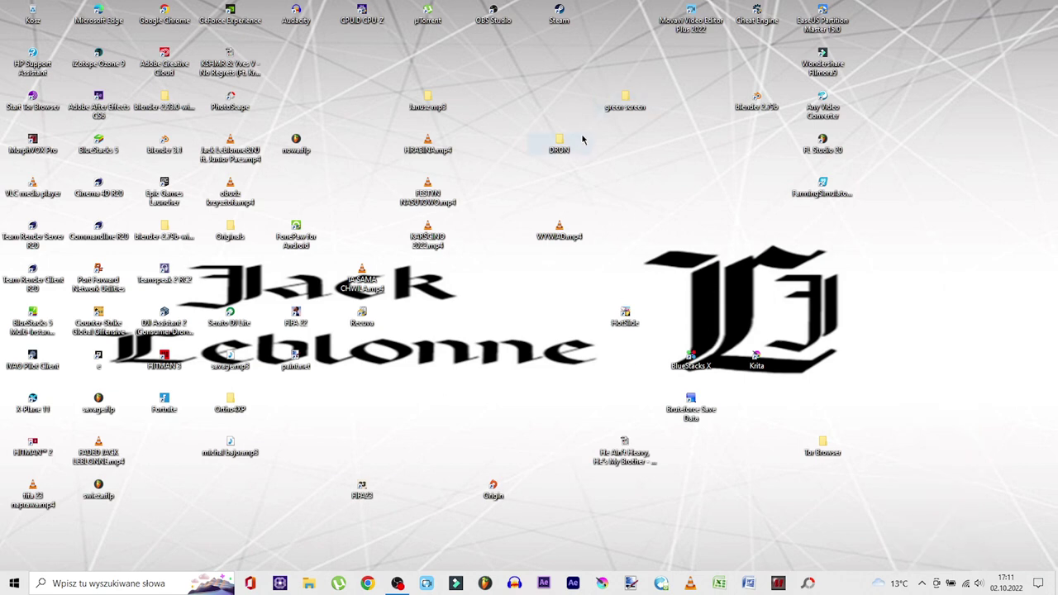
Step: Browse drive C: to the Program Files\EA\AC folder in File Explorer
mouse_move(575, 145)
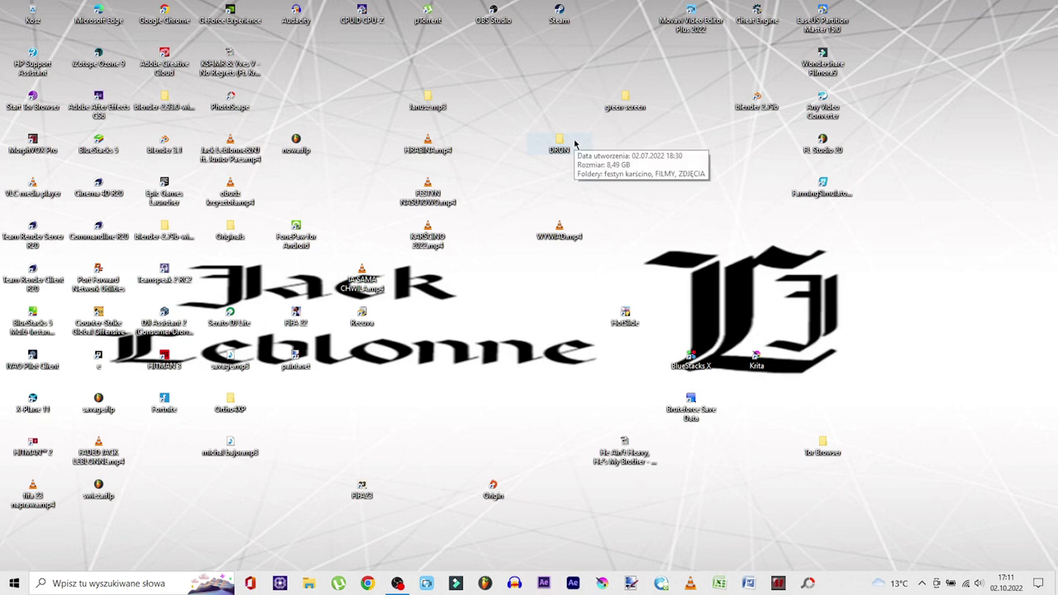
double_click(232, 232)
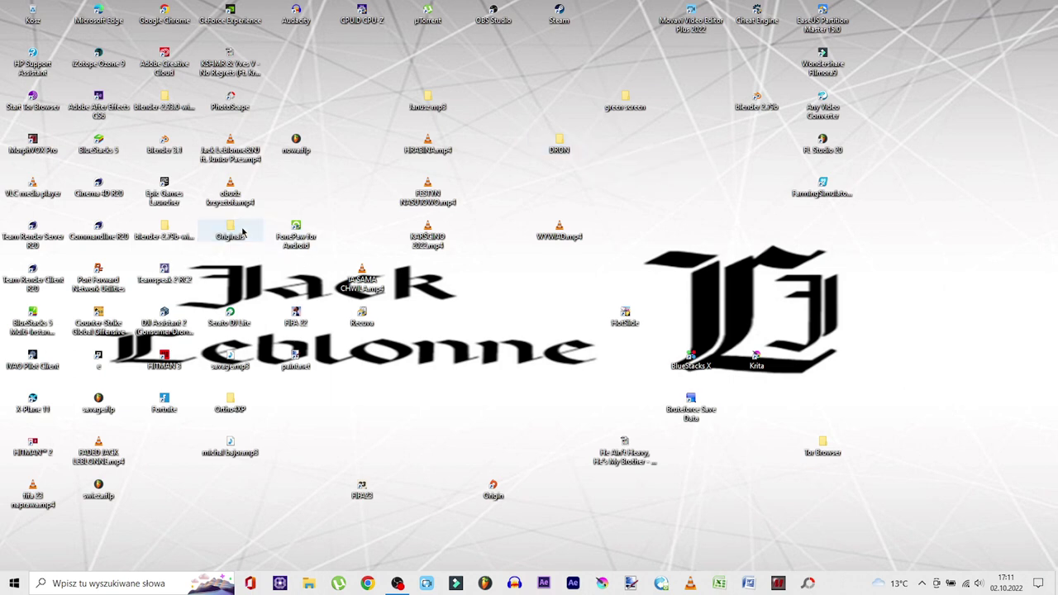
left_click(374, 382)
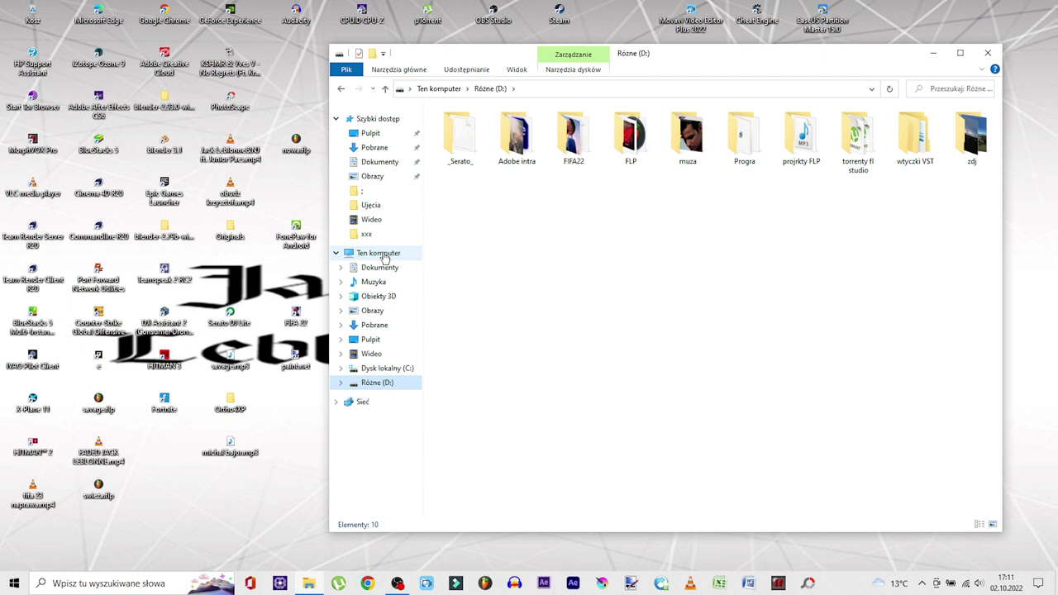
left_click(385, 369)
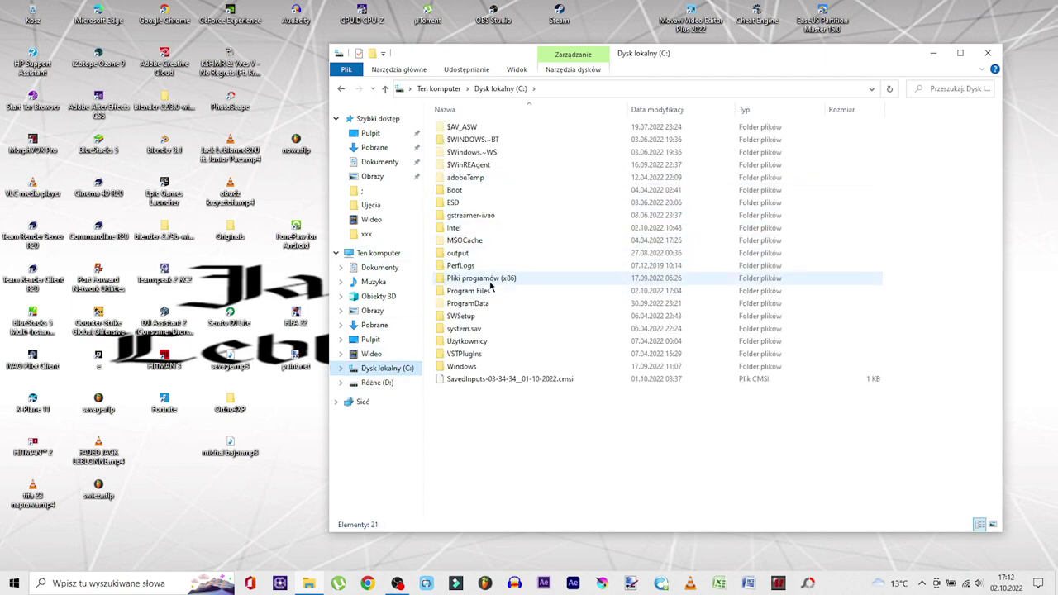
double_click(478, 291)
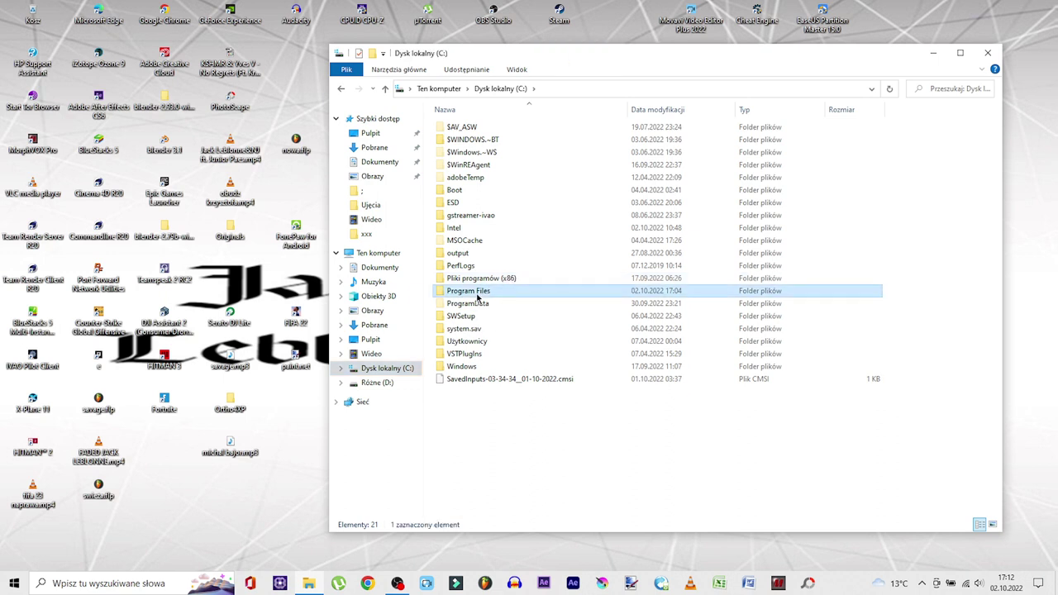
double_click(453, 228)
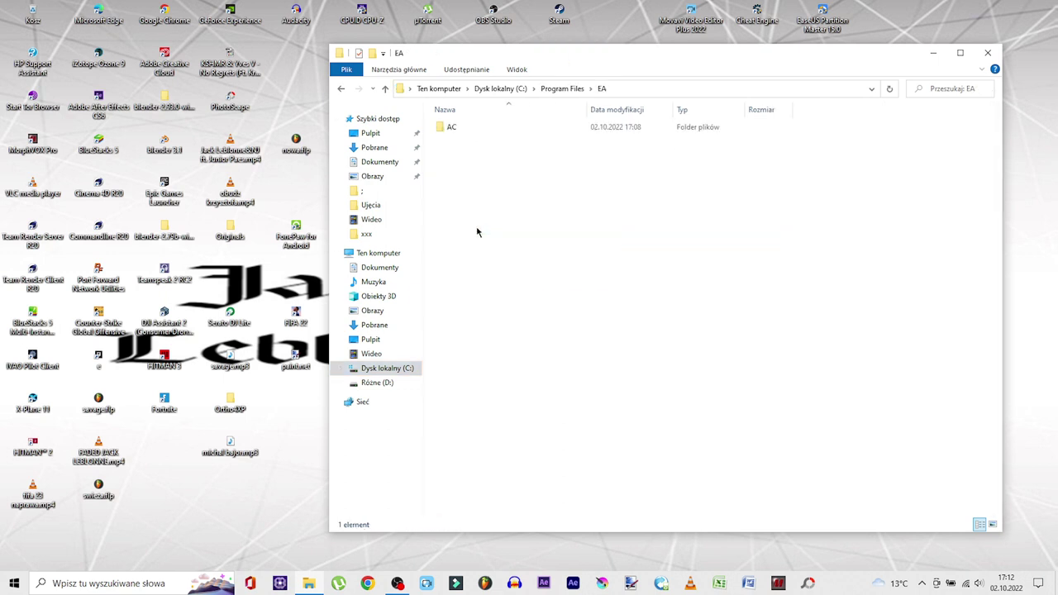
double_click(454, 128)
Step: Run the EA AntiCheat installer from the AC folder, uninstall it for FIFA 23 and dismiss the resulting location message
double_click(468, 153)
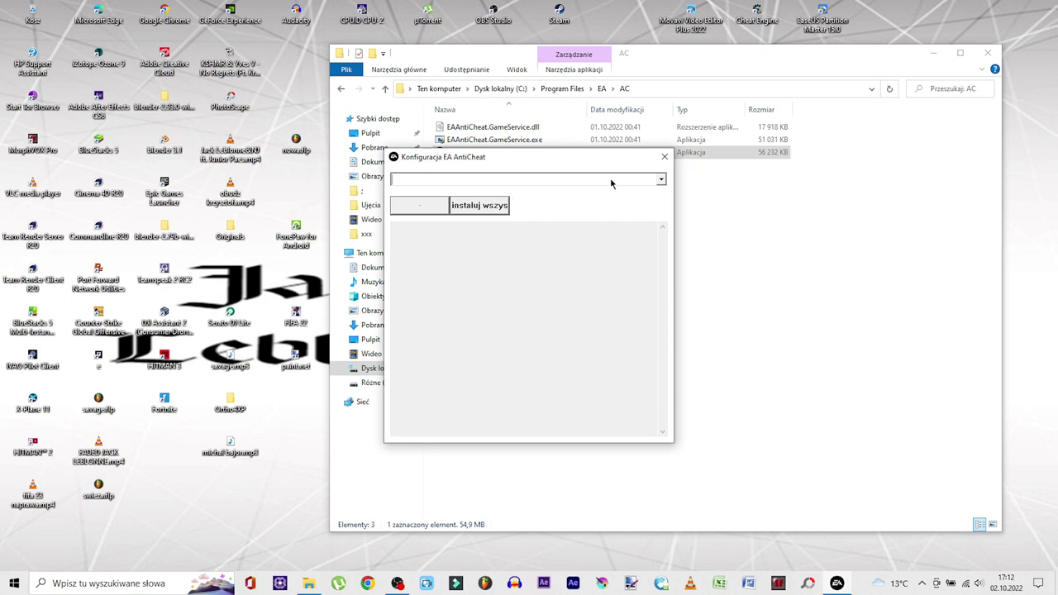
left_click_drag(559, 157, 649, 161)
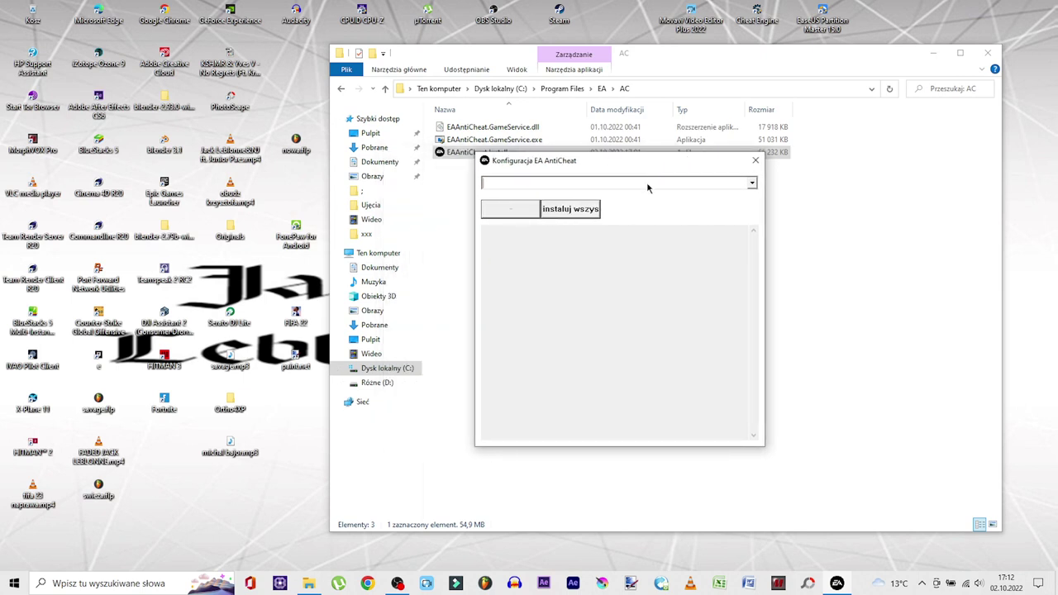
left_click(648, 183)
left_click(558, 198)
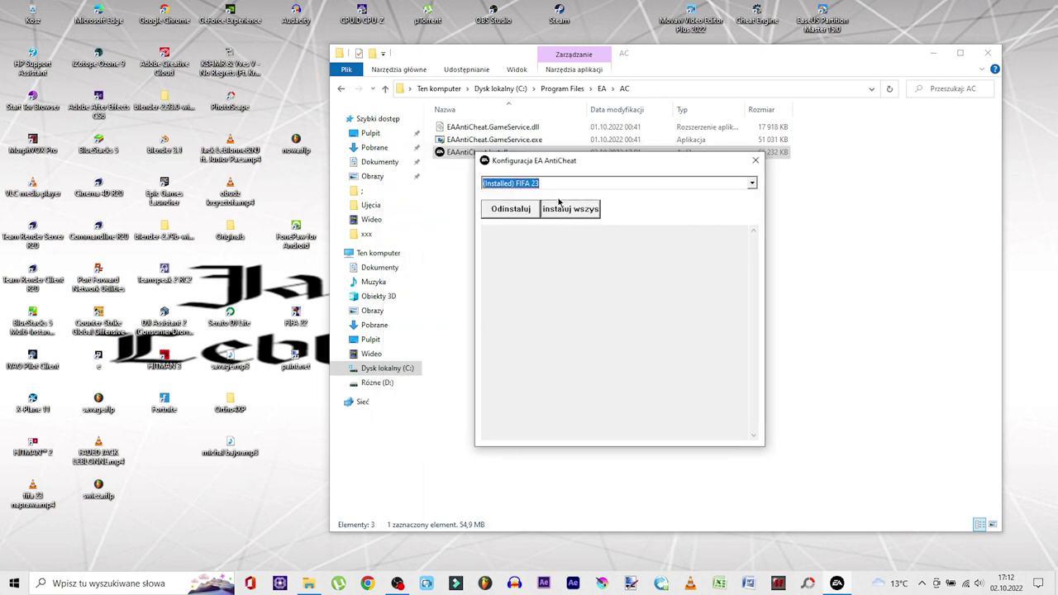
left_click(513, 213)
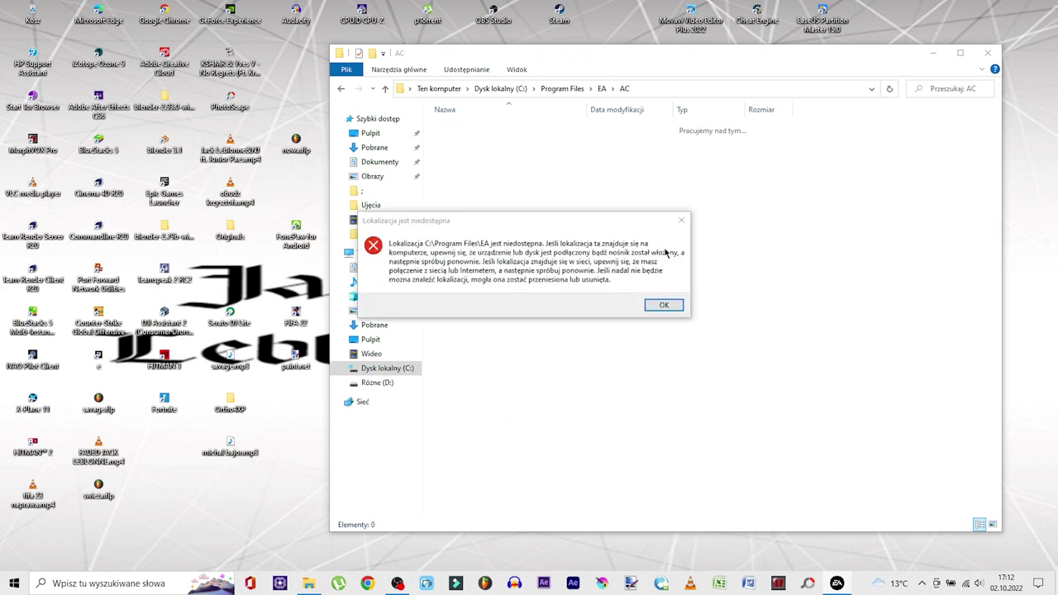
left_click(664, 306)
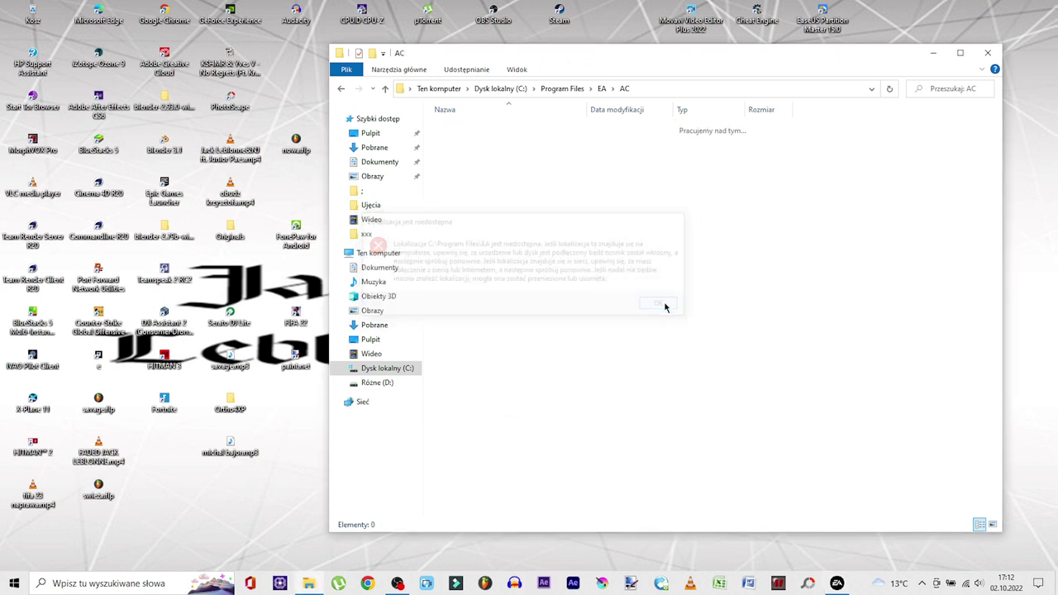
Step: Browse drive C: to Steam's steamapps\common folder inside Pliki programów (x86)
left_click(563, 88)
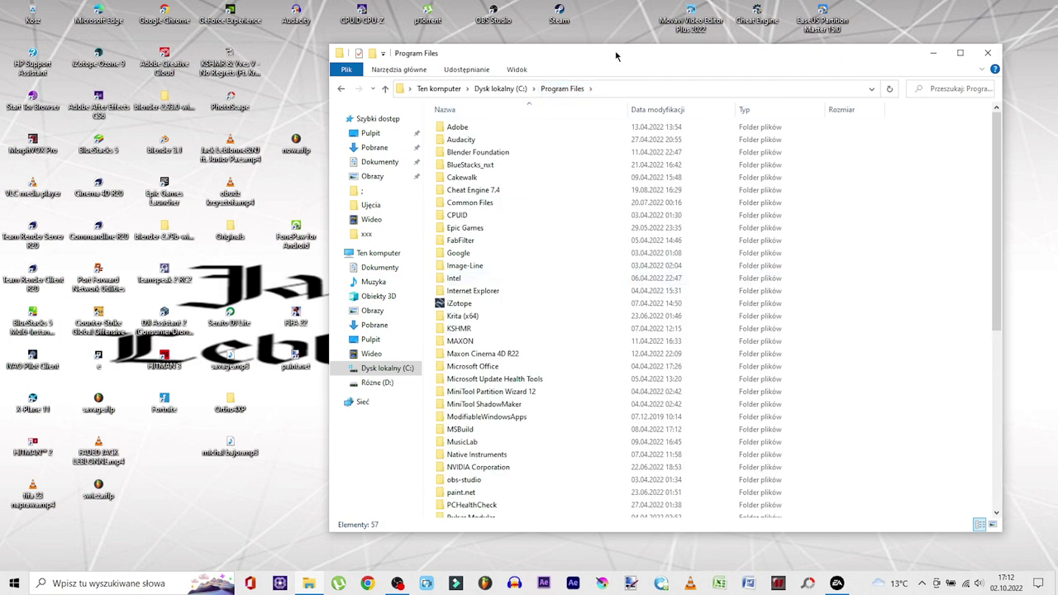
left_click(402, 372)
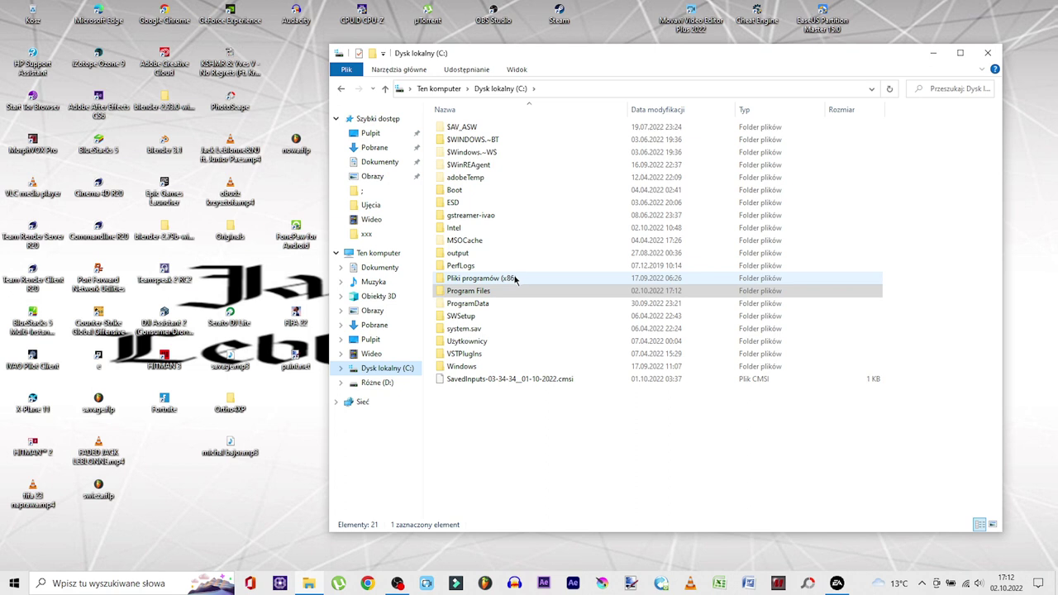
double_click(496, 278)
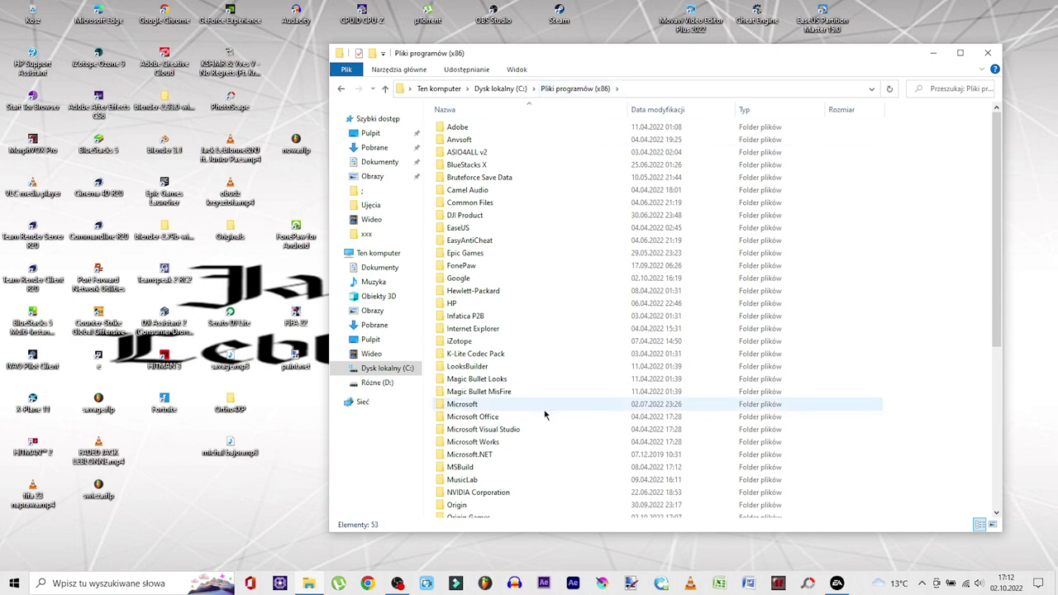
scroll(541, 438, "down", 6)
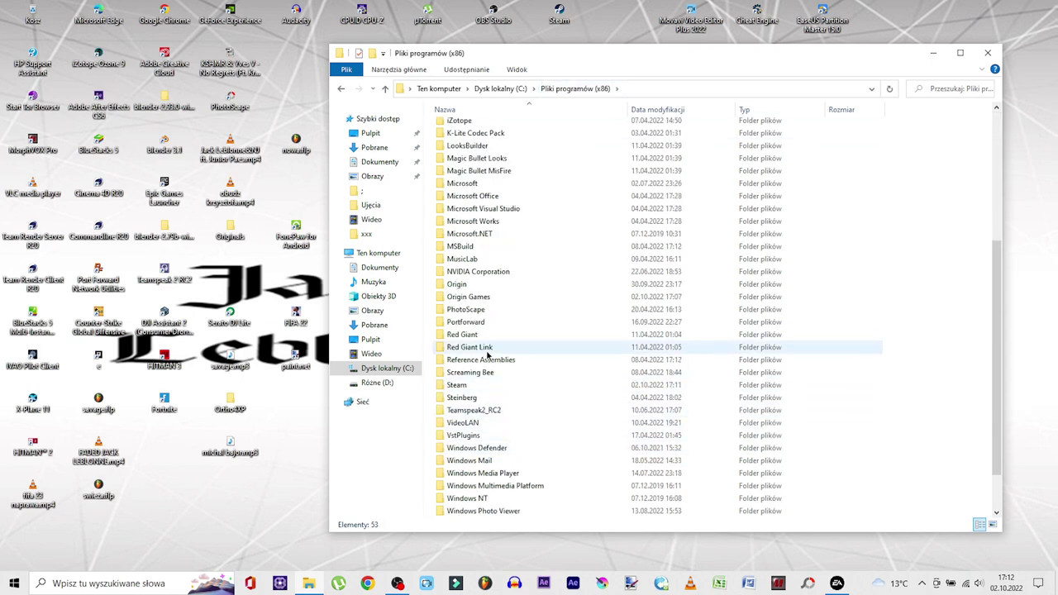
double_click(474, 384)
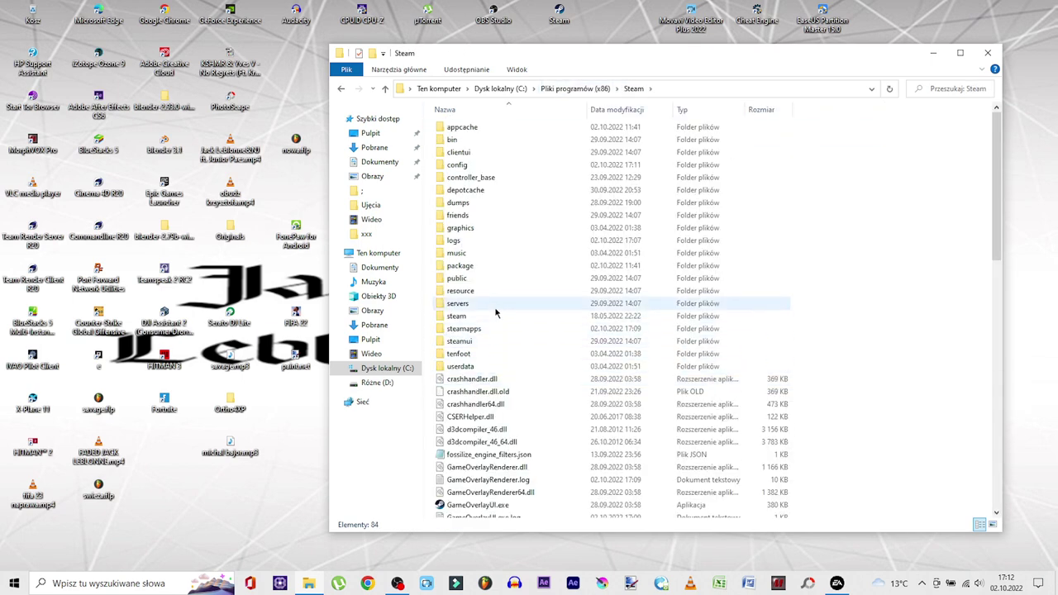
double_click(479, 329)
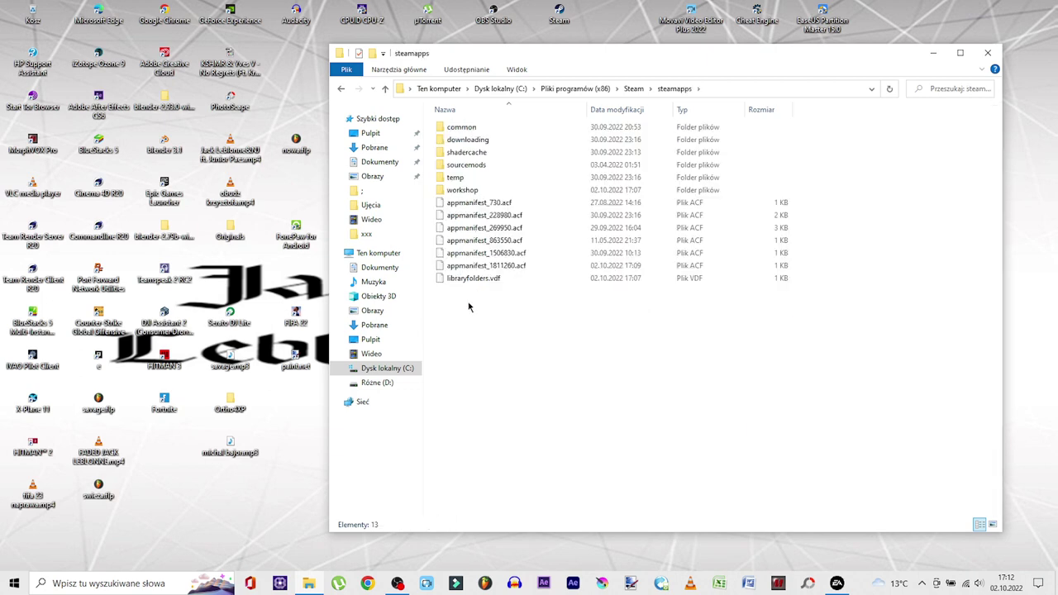
double_click(471, 129)
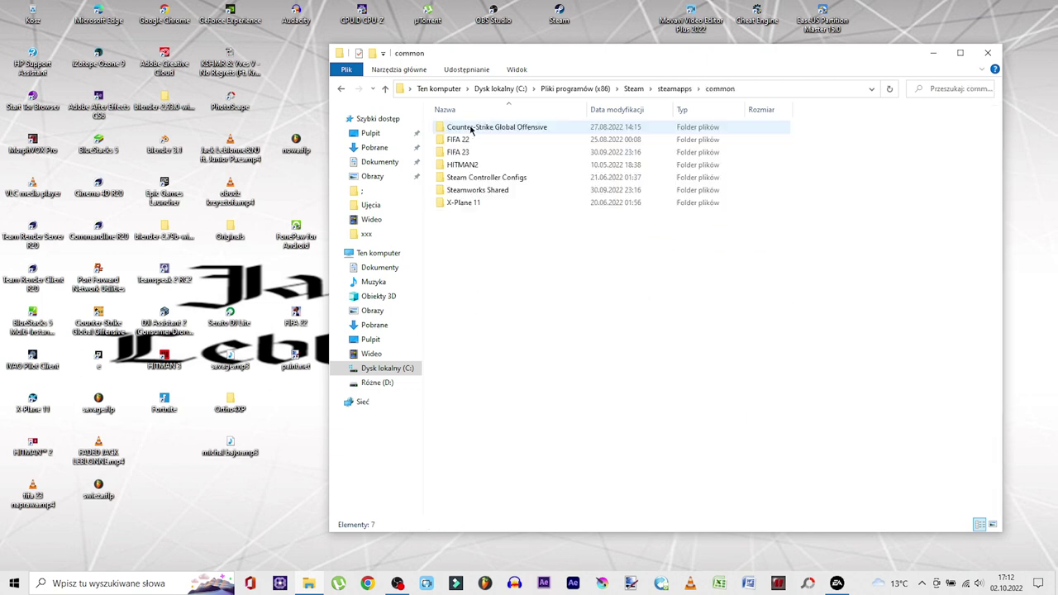
Step: Open FIFA 23's __Installer\EAAntiCheat folder and run EAAntiCheat.Installer.exe
double_click(472, 152)
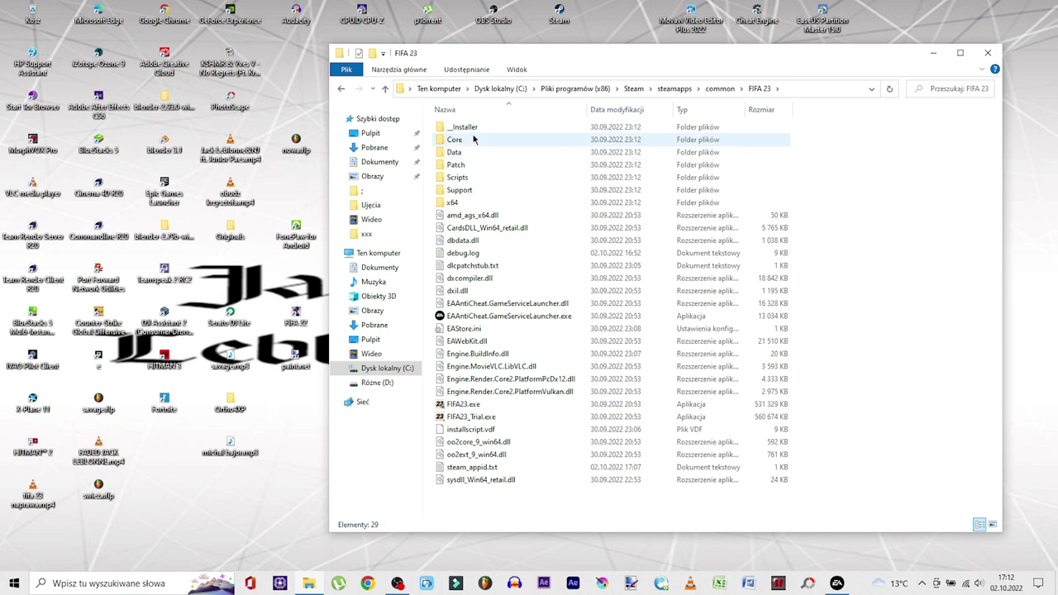
double_click(477, 128)
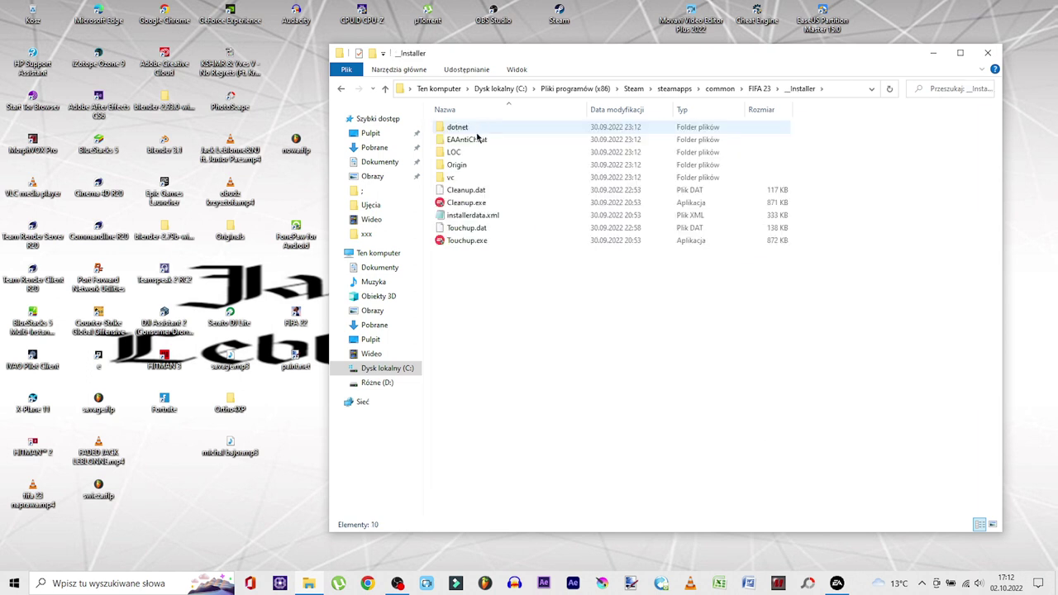
double_click(477, 139)
left_click(483, 131)
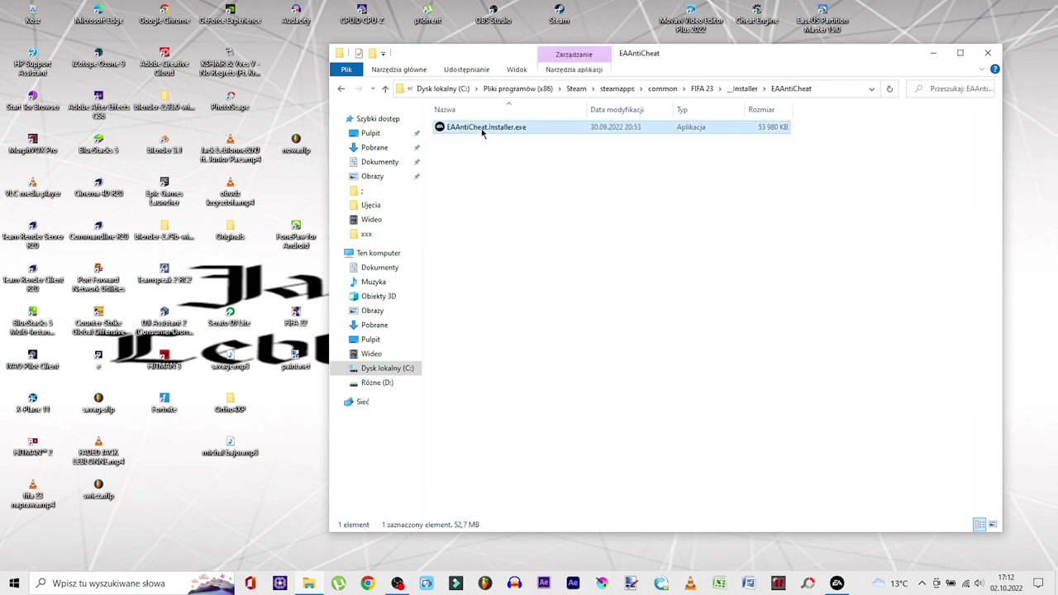
double_click(486, 129)
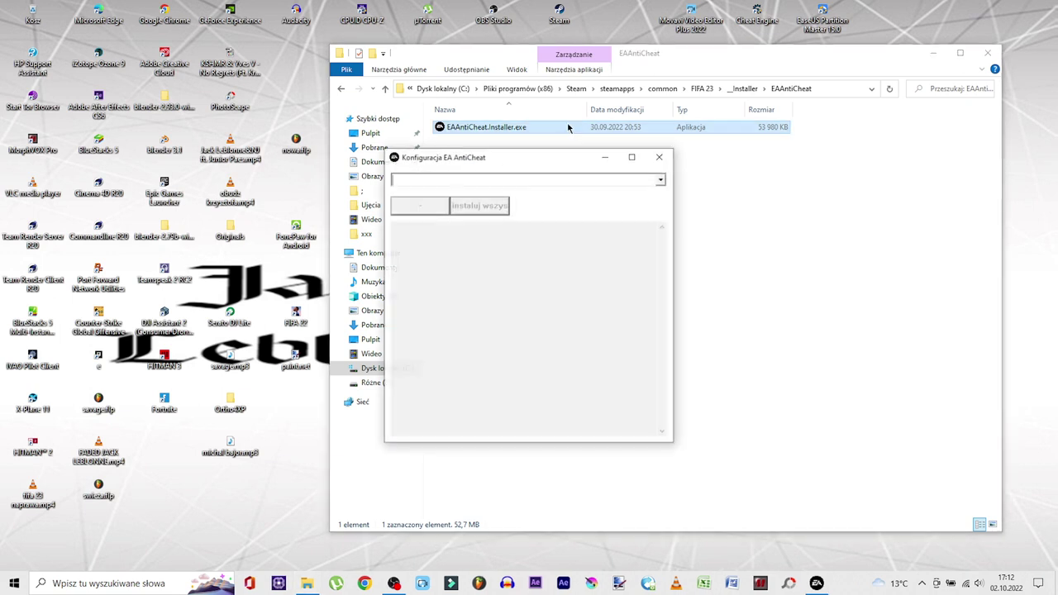
Step: Choose FIFA 23 in the EA AntiCheat configuration and try to install the anti-cheat for it
left_click(662, 179)
left_click(596, 197)
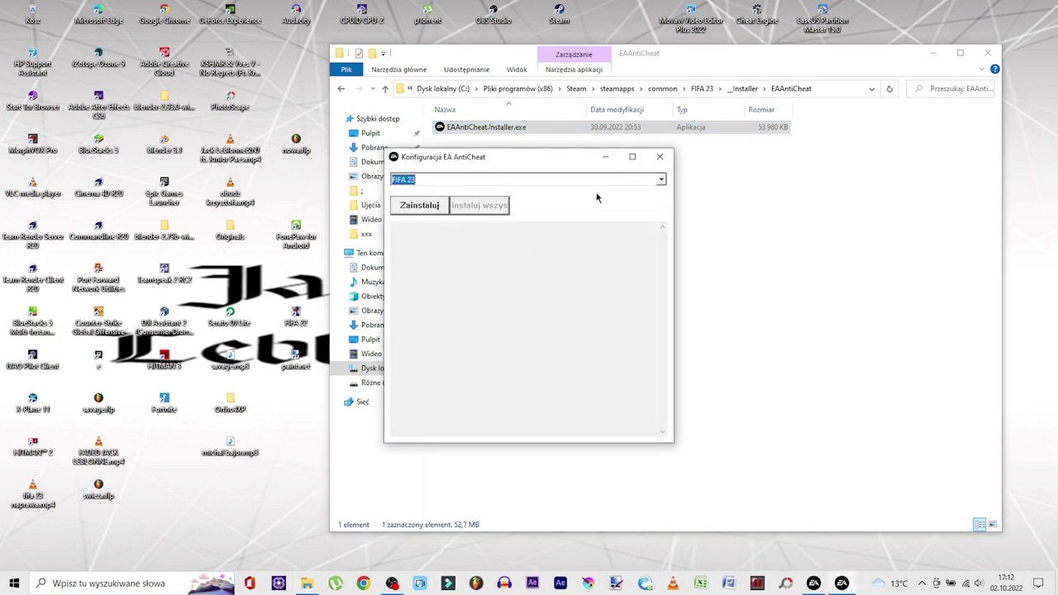
left_click(428, 208)
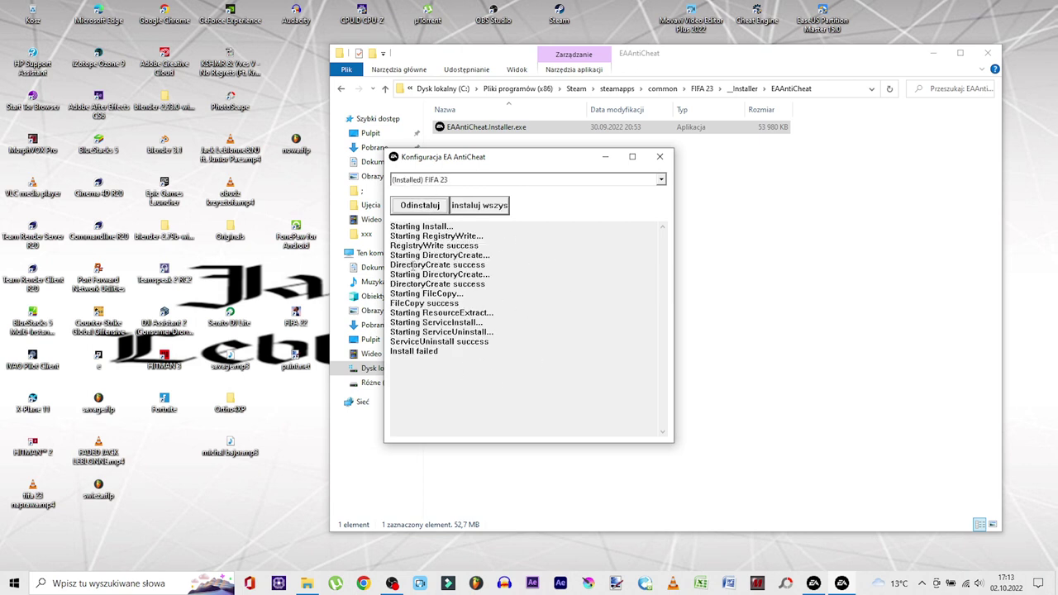
left_click_drag(494, 158, 600, 191)
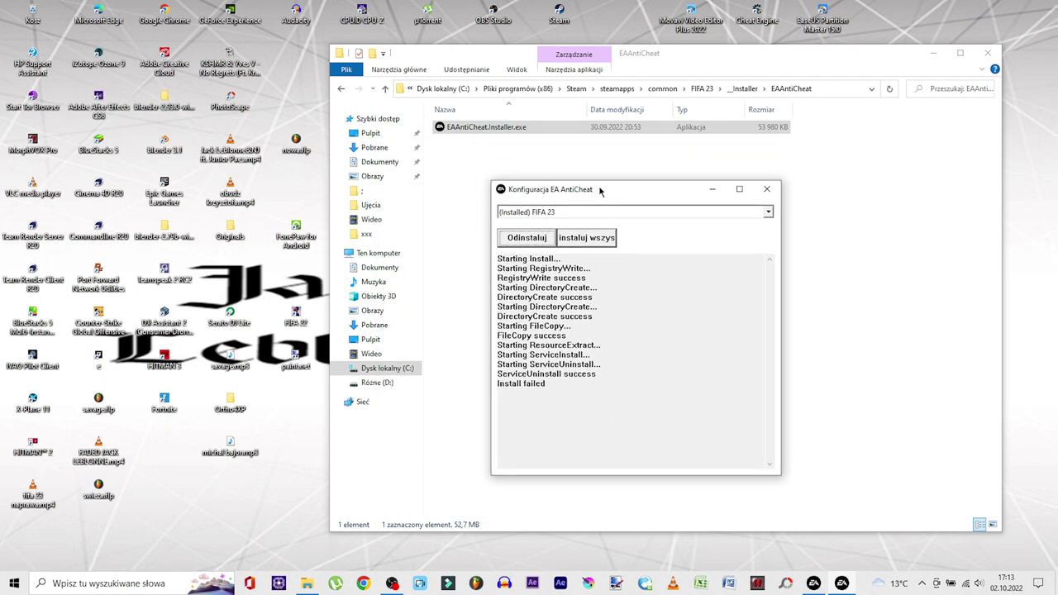
Step: Uninstall EA AntiCheat for all games, try installing it again for FIFA 23, and close this installer window
left_click(592, 240)
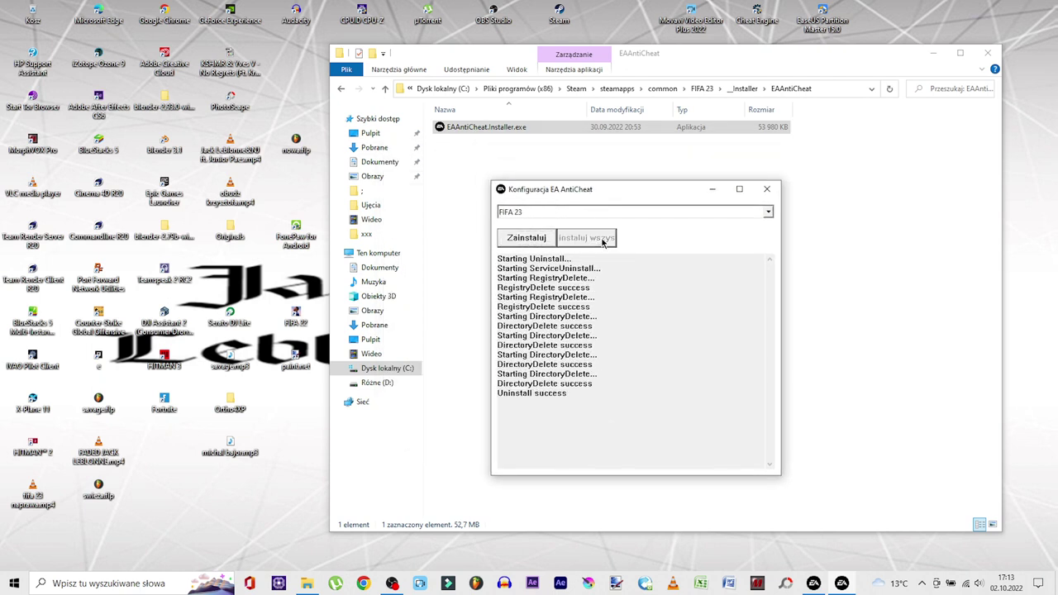
left_click(531, 239)
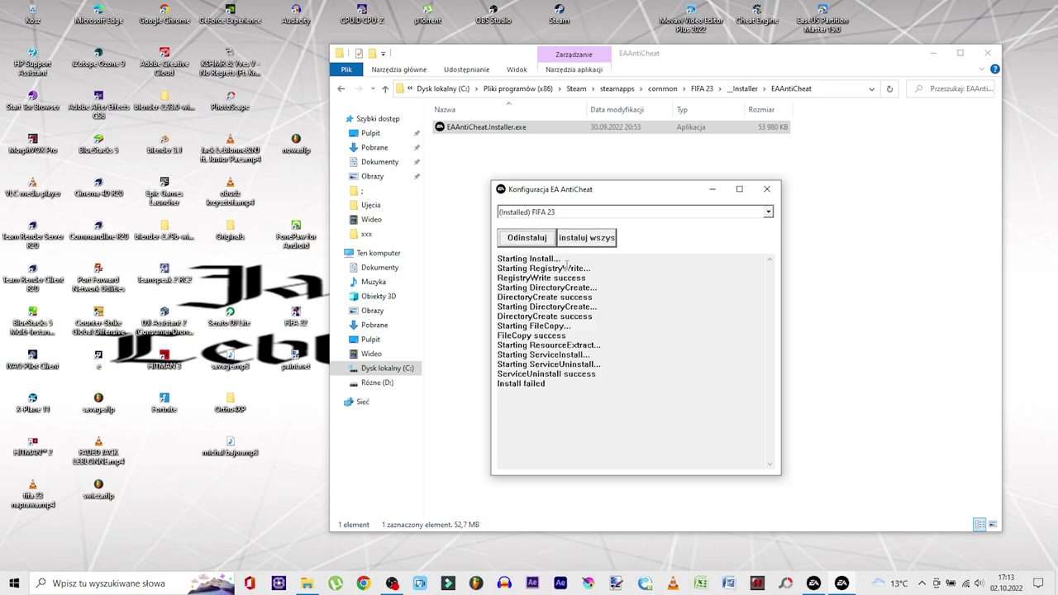
left_click(768, 189)
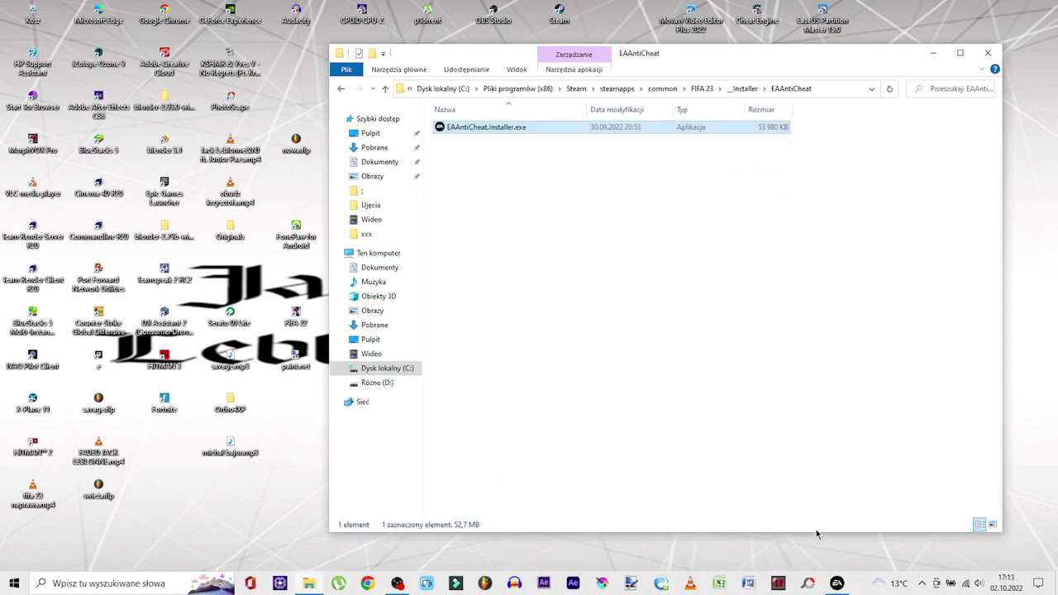
Step: Return to the earlier EA AntiCheat window, install it for FIFA 23, and close that window and the folder
left_click(837, 584)
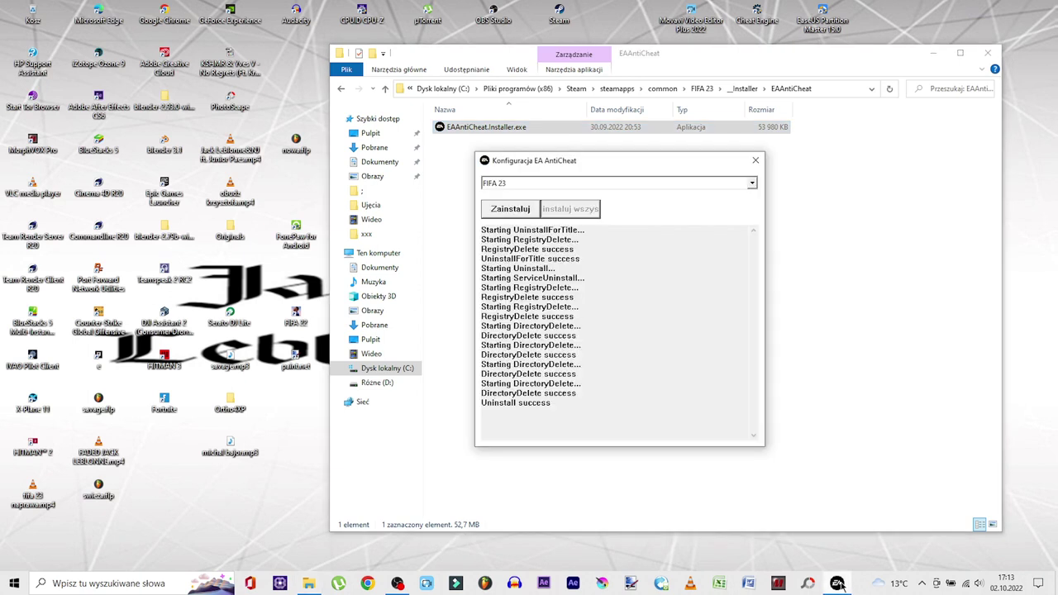
left_click(510, 209)
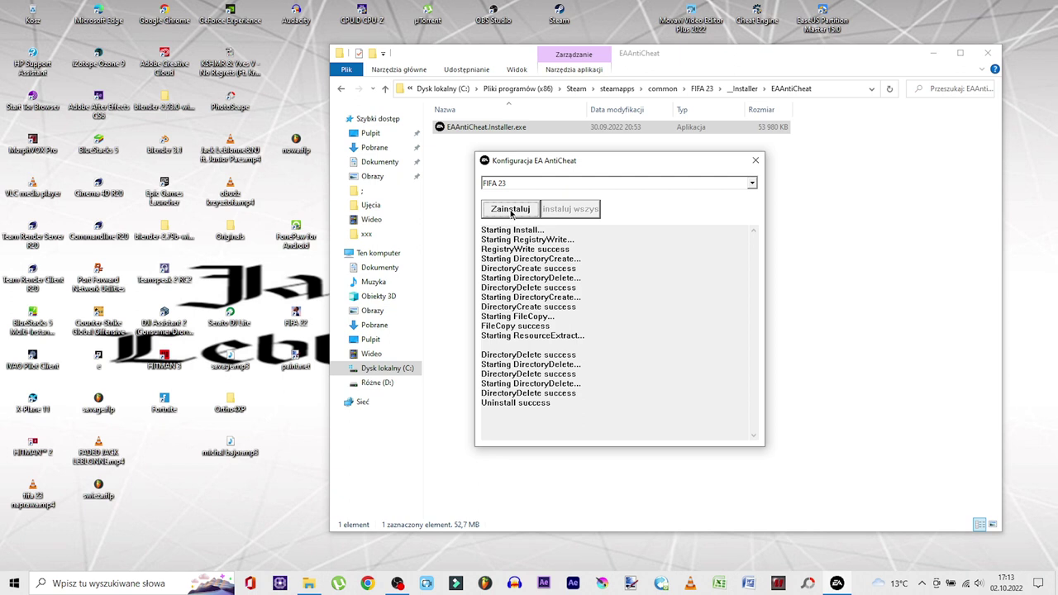
left_click(755, 161)
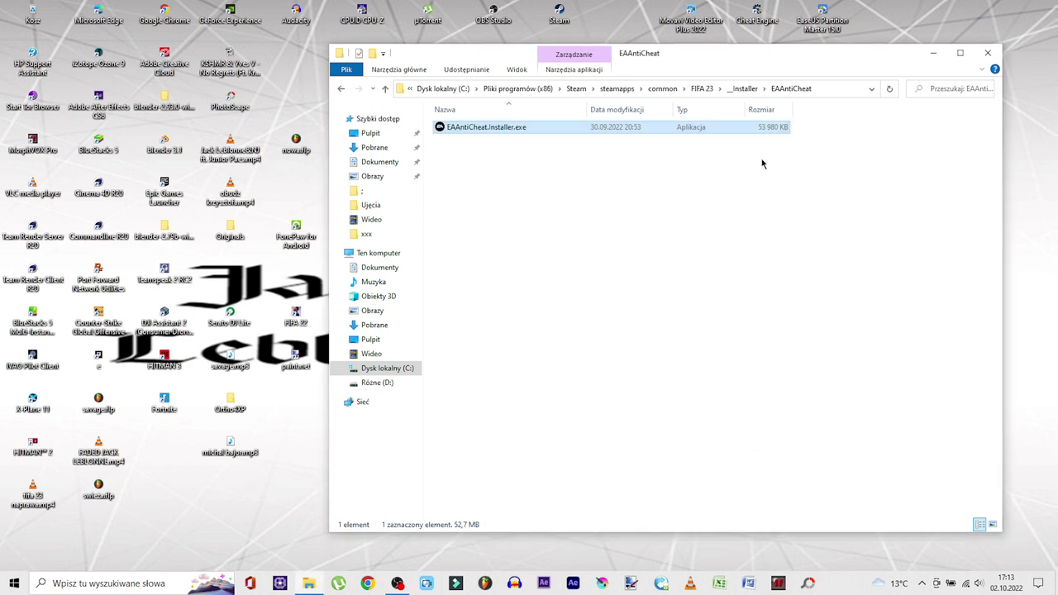
left_click(990, 55)
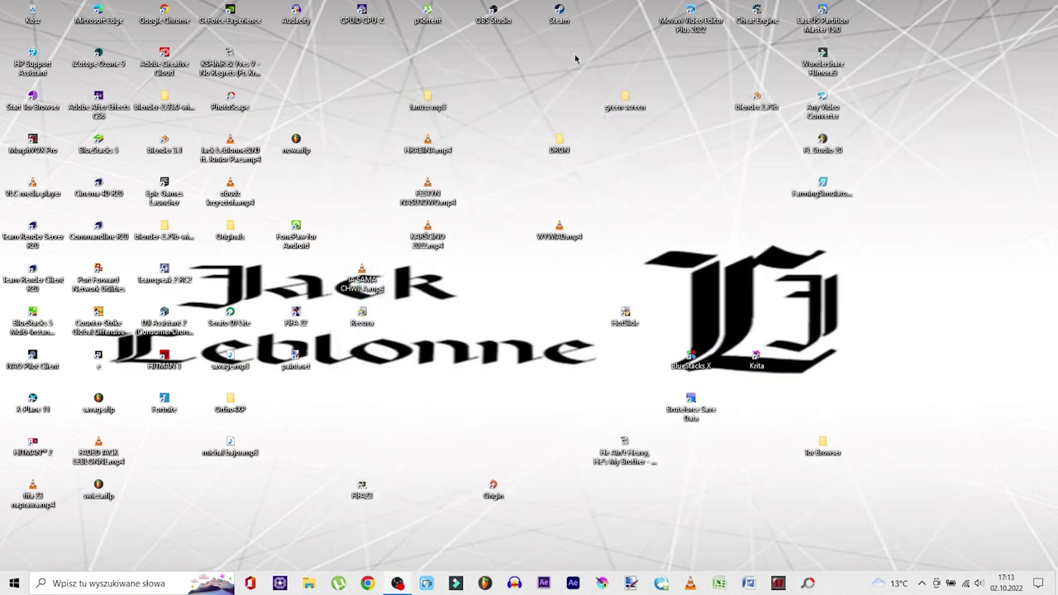
Step: Check that the Steam shortcut is set to run as administrator for all users and confirm its properties
right_click(558, 18)
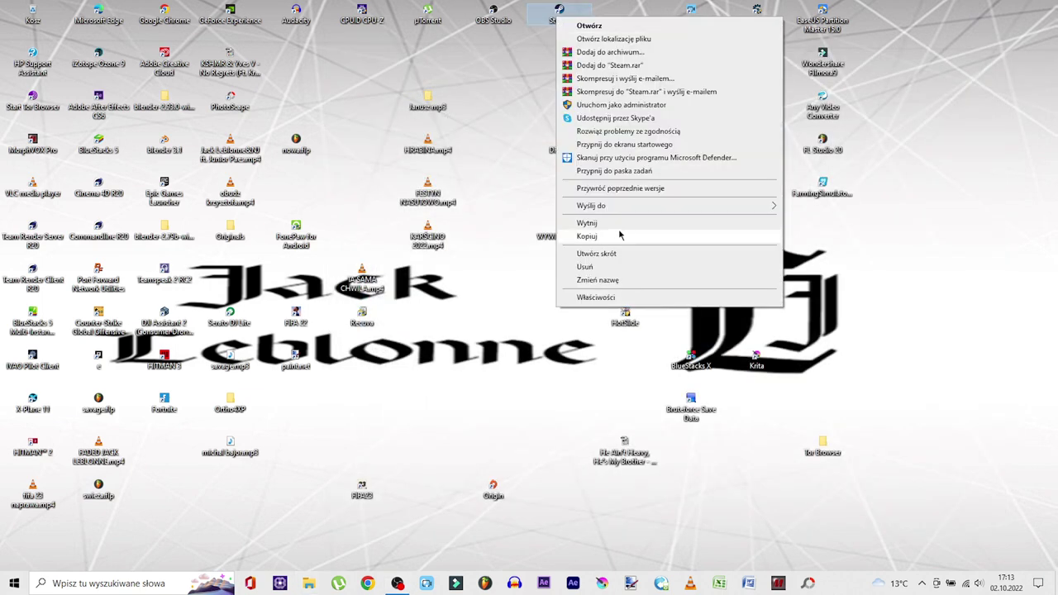
left_click(596, 298)
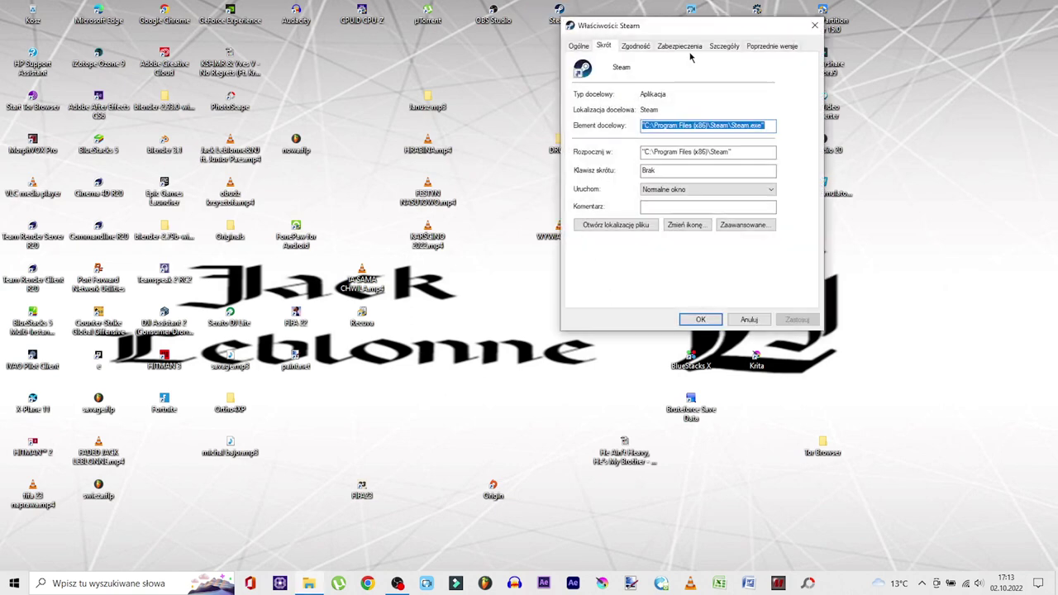
left_click(637, 46)
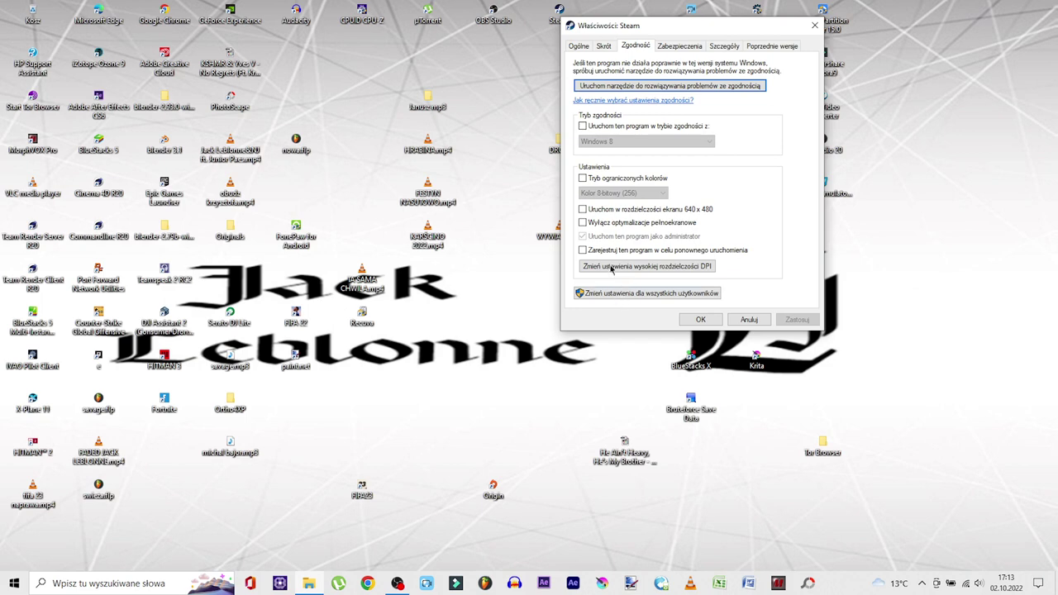
left_click(616, 293)
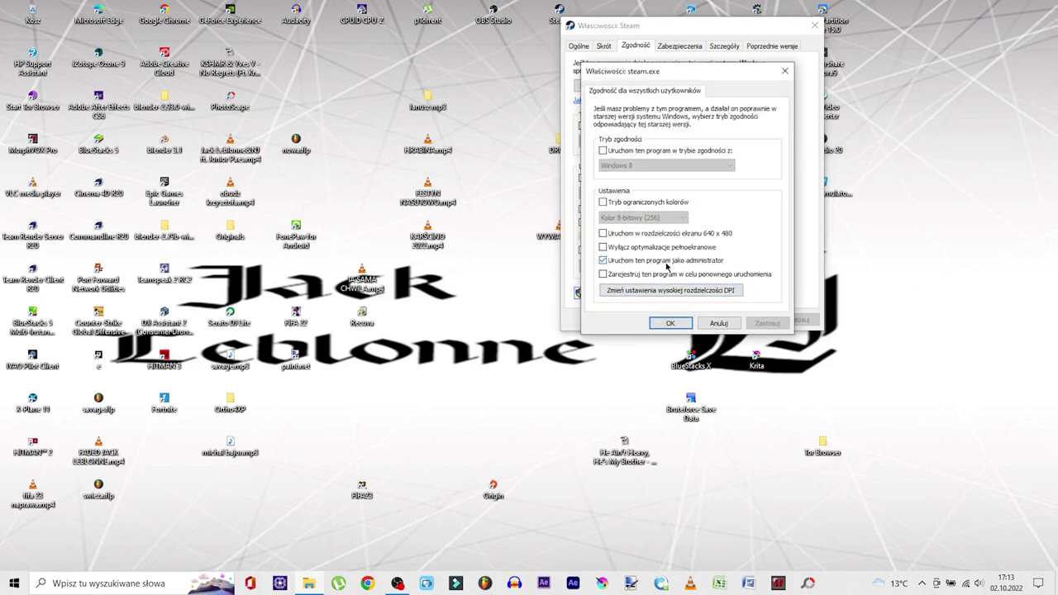
left_click(686, 323)
left_click(698, 321)
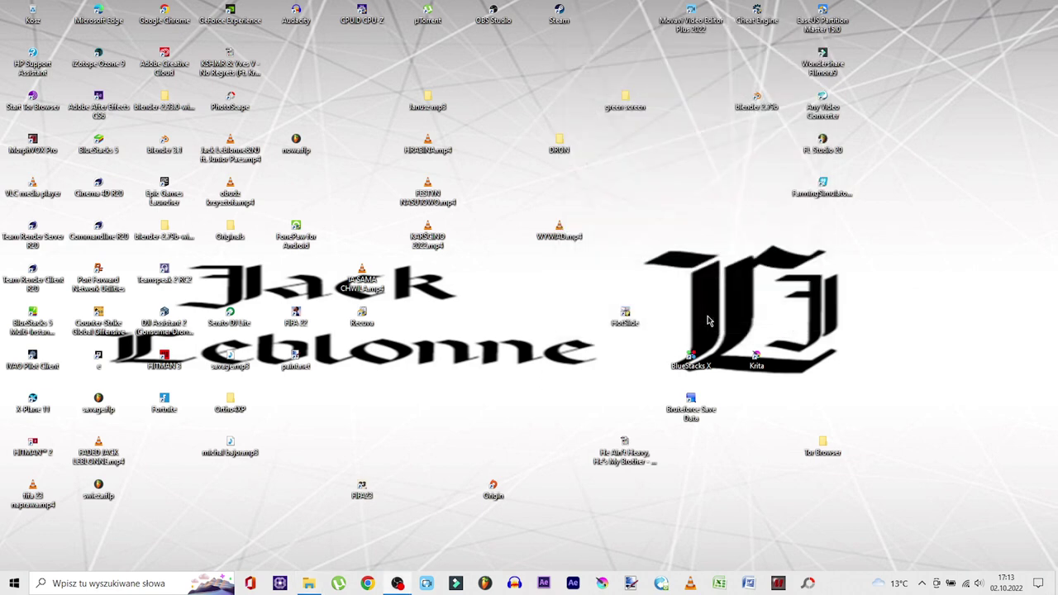
Step: Set the FIFA23 desktop shortcut to run as administrator for all users and confirm its properties
right_click(358, 486)
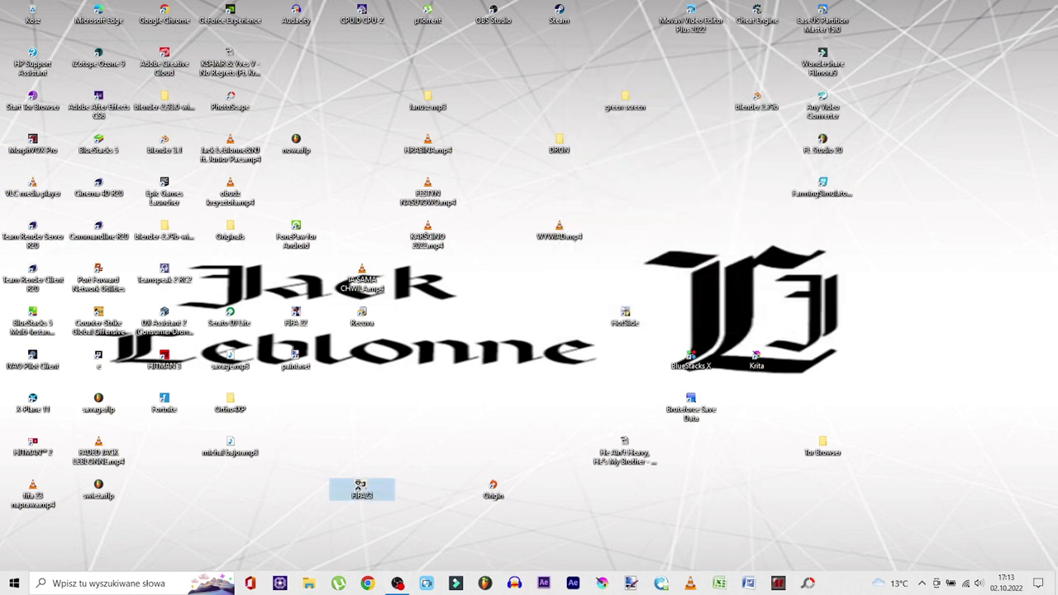
left_click(400, 475)
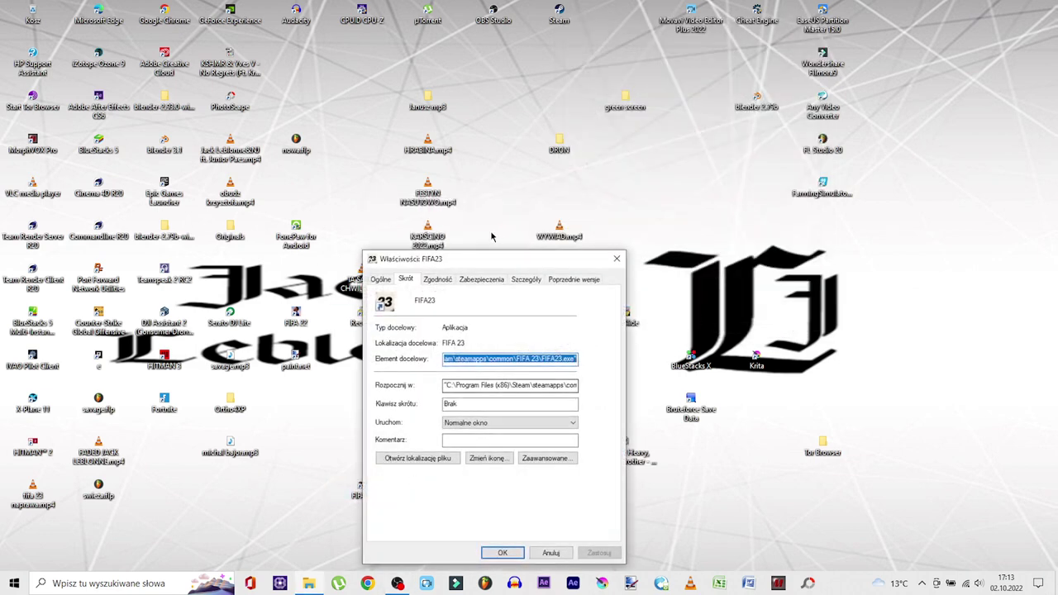
left_click(438, 280)
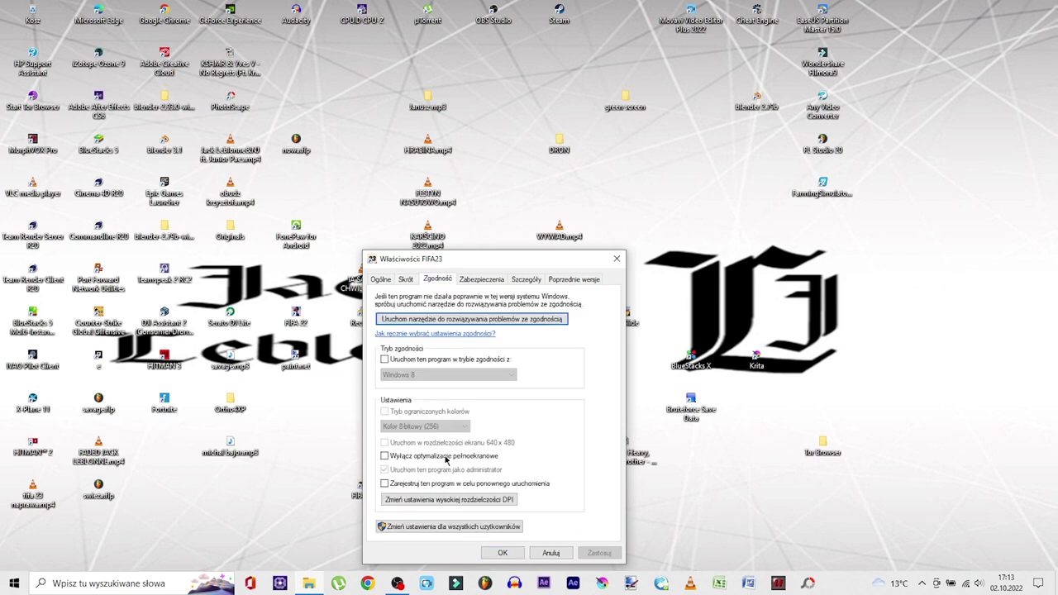
left_click(436, 526)
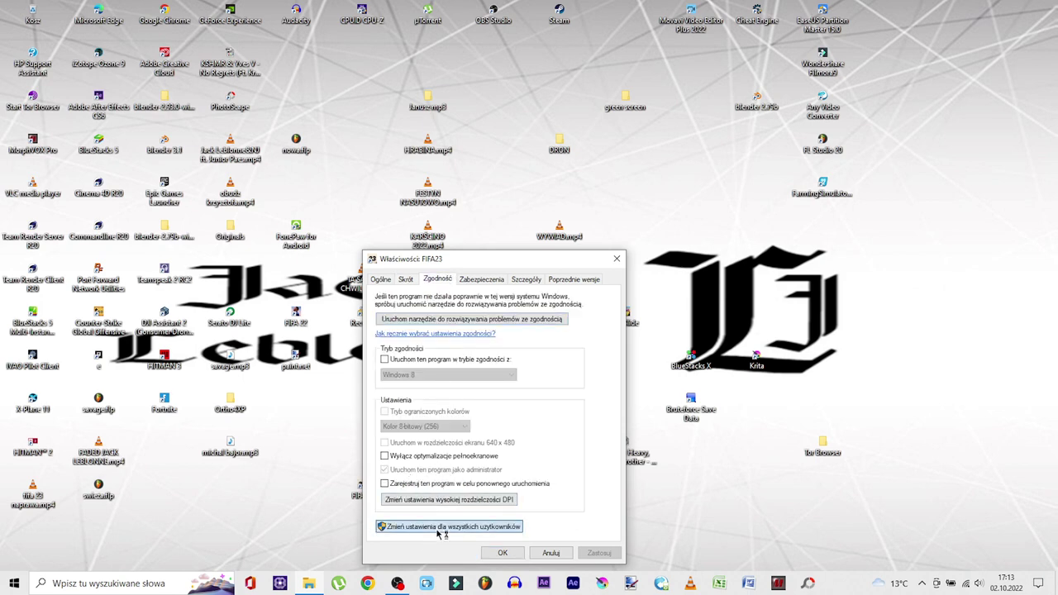
left_click(439, 491)
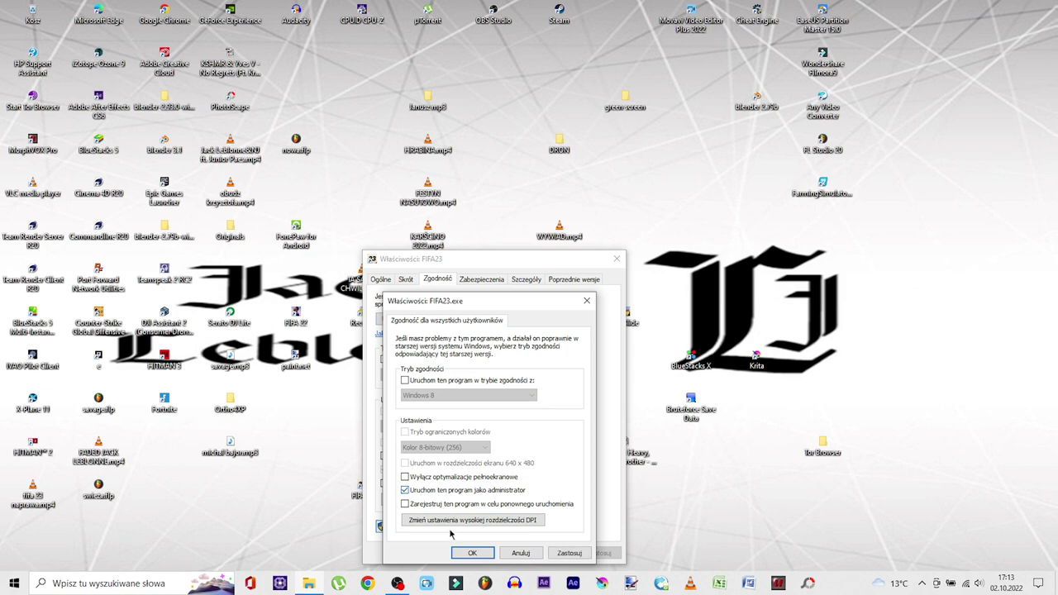
left_click(472, 553)
left_click(500, 553)
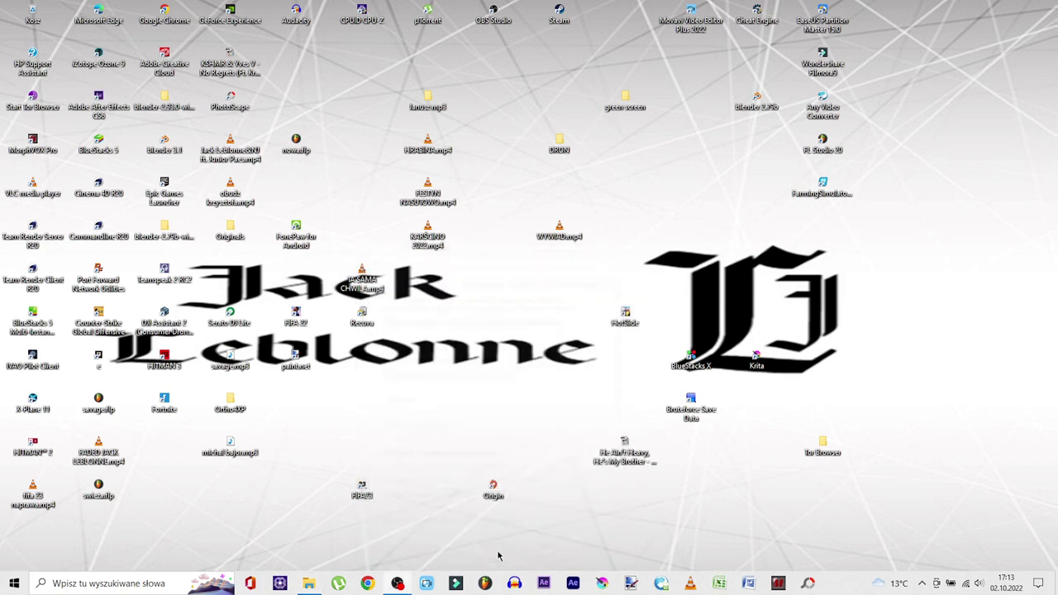
Step: Set the Origin desktop shortcut to run as administrator for all users and confirm its properties
left_click(491, 490)
right_click(491, 490)
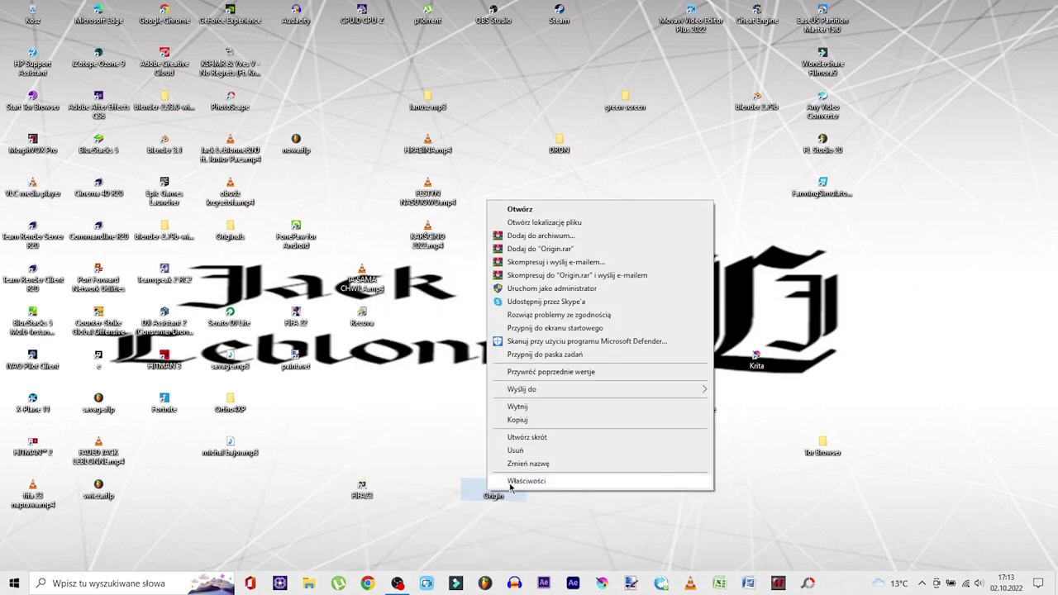
left_click(521, 482)
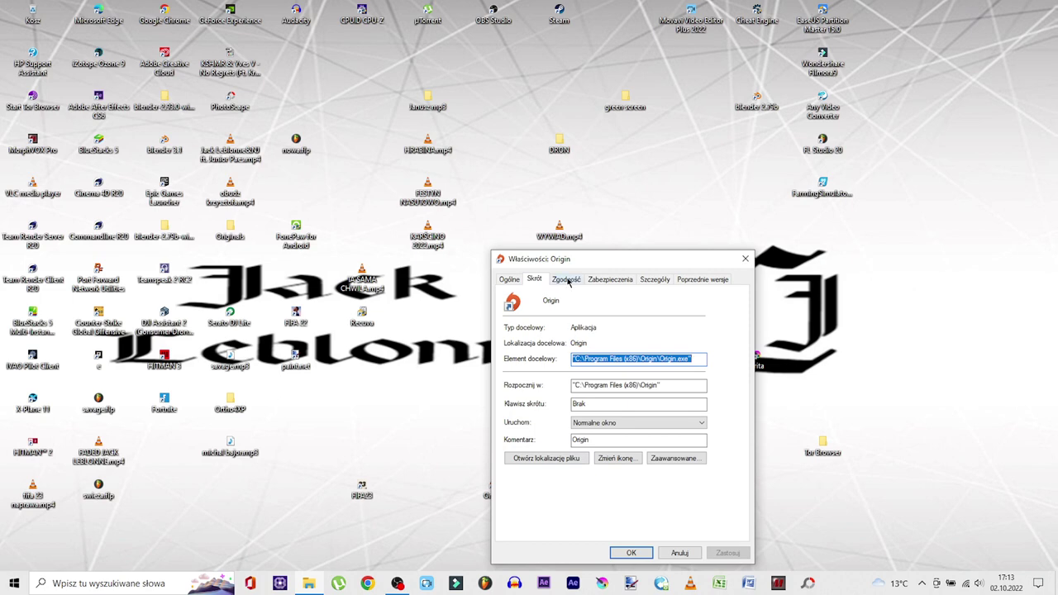
left_click(626, 282)
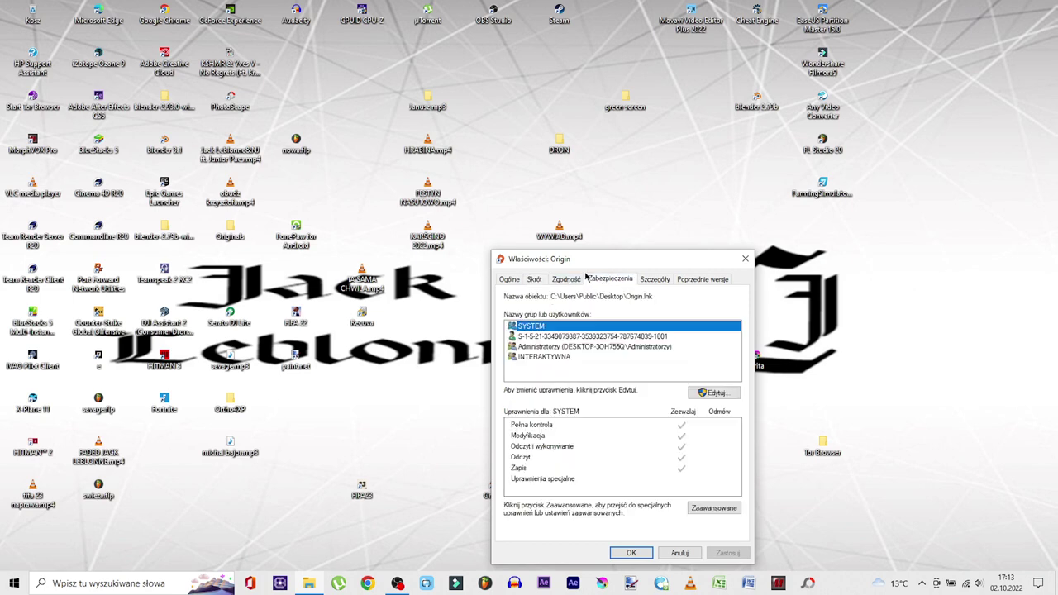
left_click(576, 281)
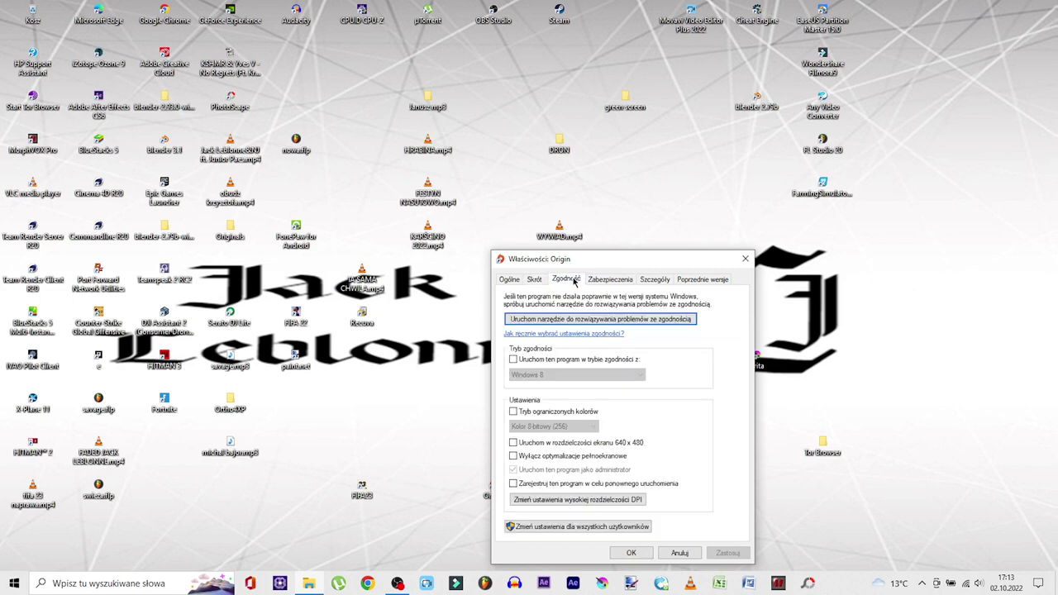
left_click(556, 528)
left_click(563, 493)
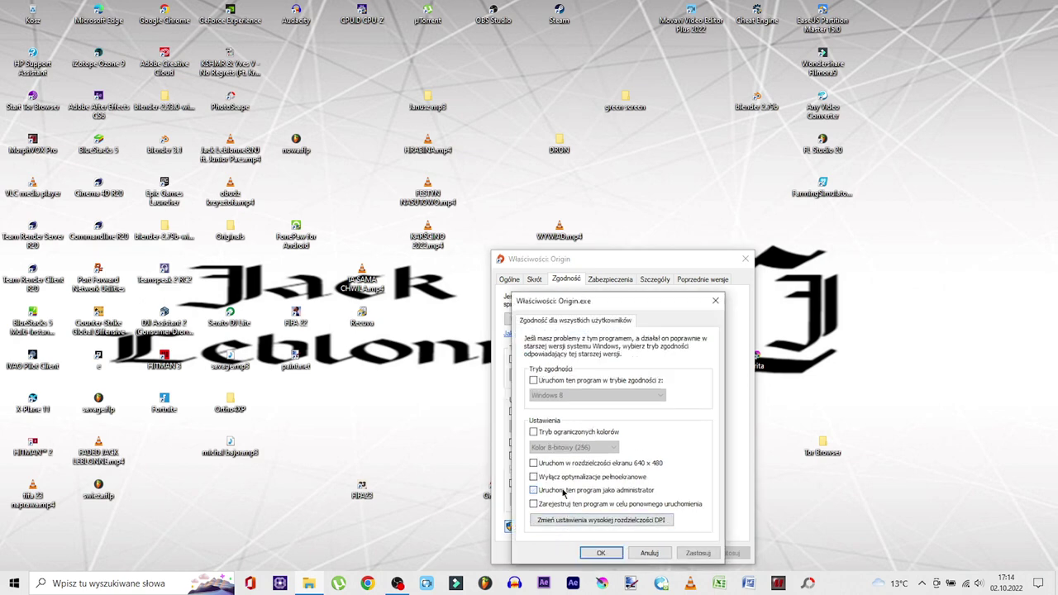
left_click(601, 552)
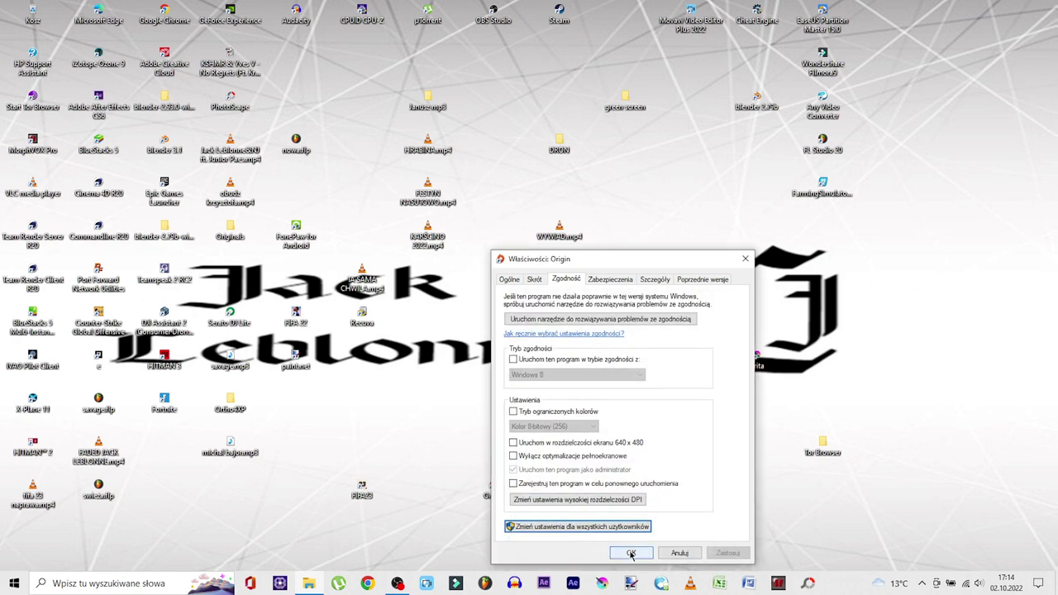
left_click(629, 552)
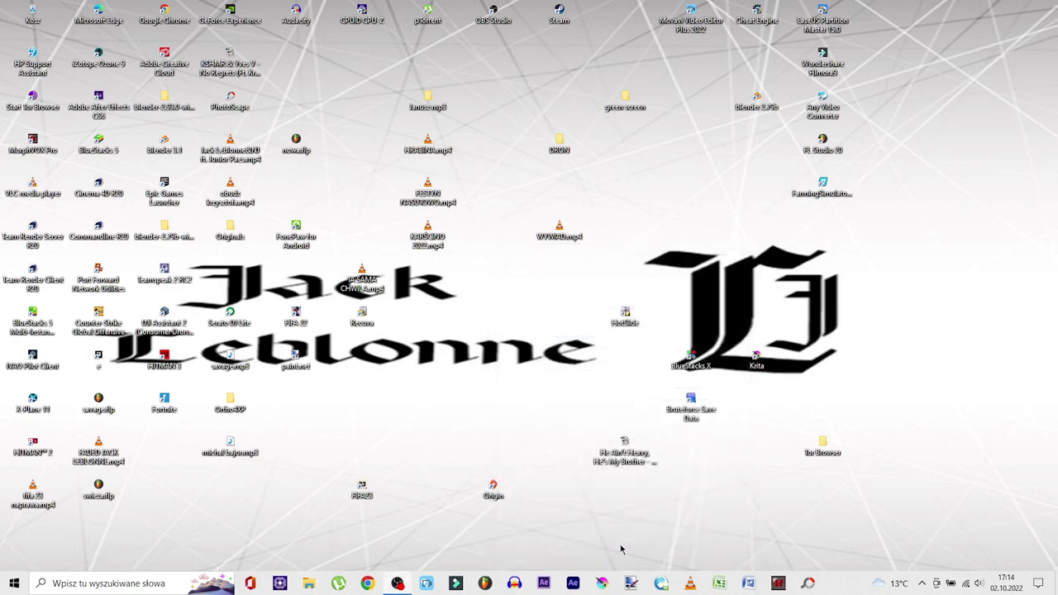
Step: Launch FIFA 23 from the desktop and continue past Origin's Windows compatibility mode notice
double_click(362, 490)
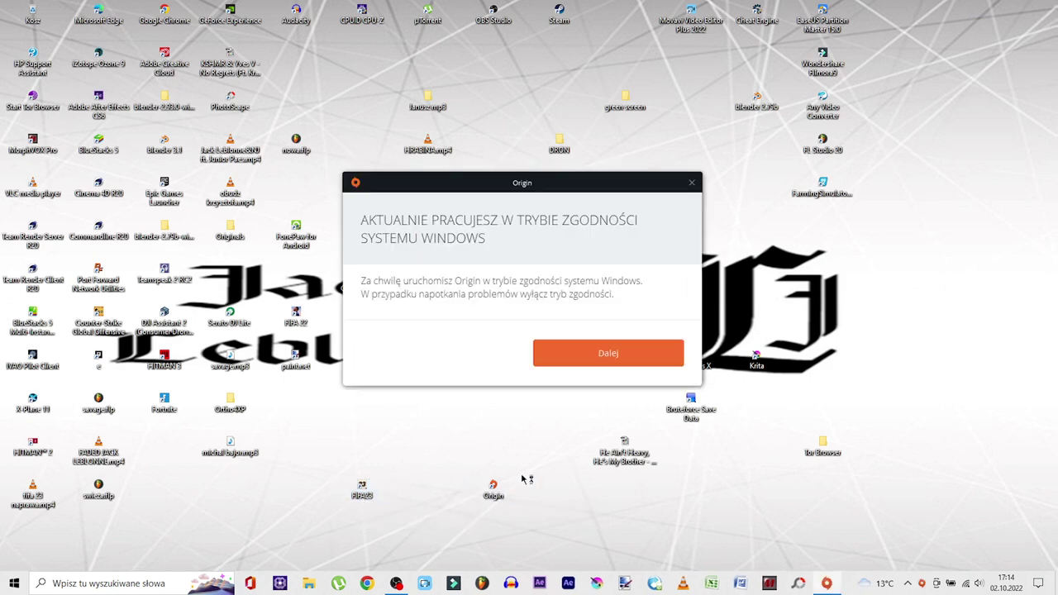
left_click(608, 354)
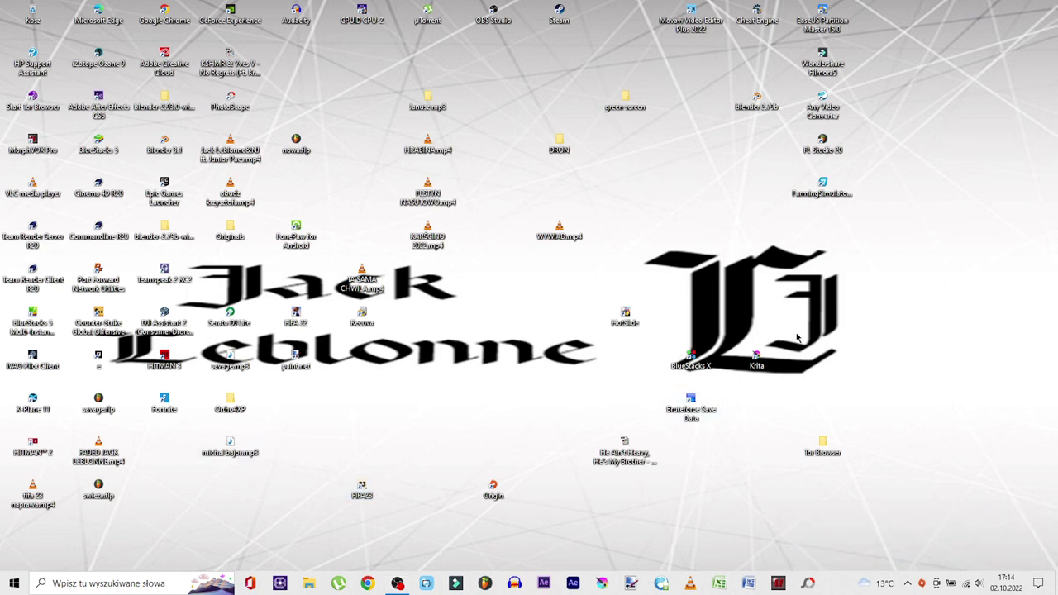
left_click_drag(683, 184, 633, 195)
left_click(308, 584)
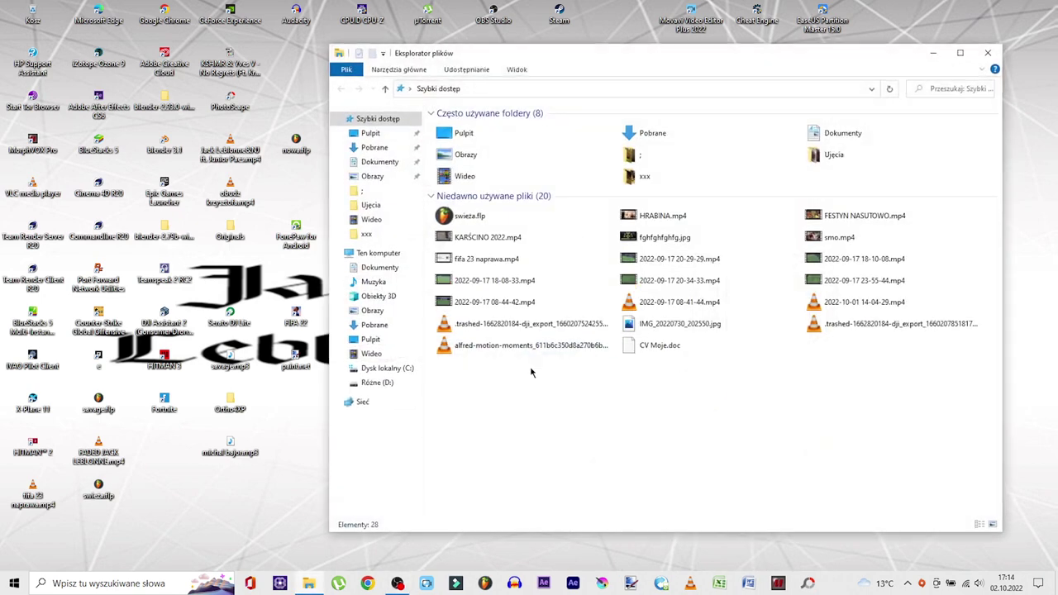
left_click(384, 368)
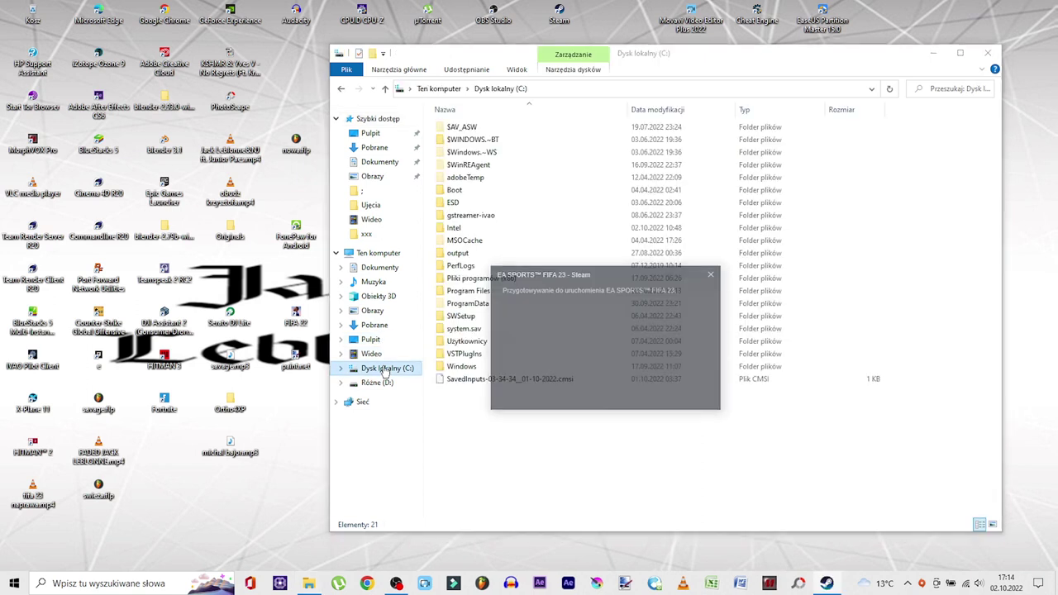
left_click(398, 258)
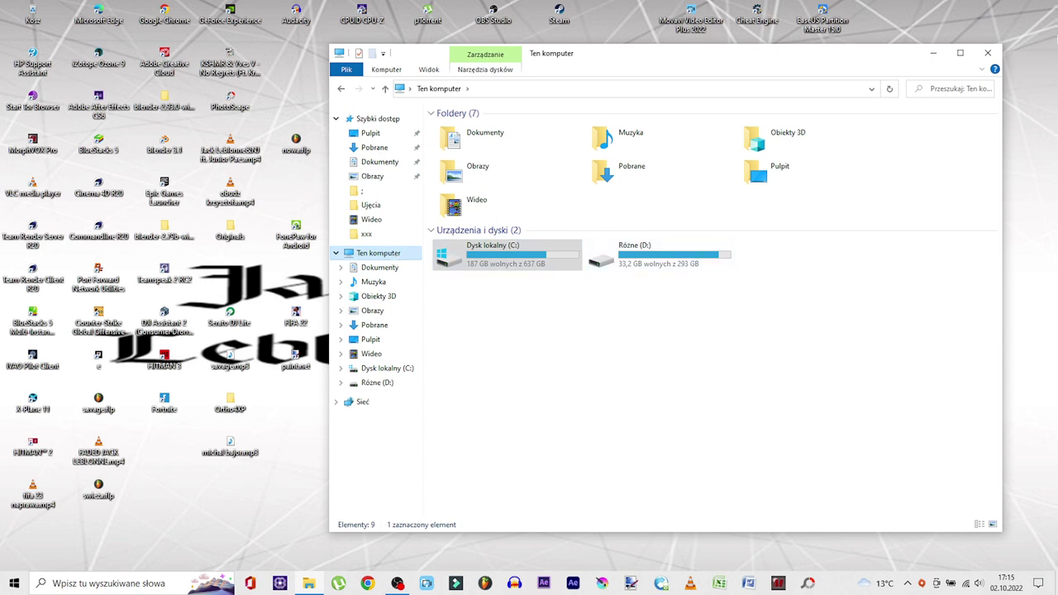
left_click(985, 53)
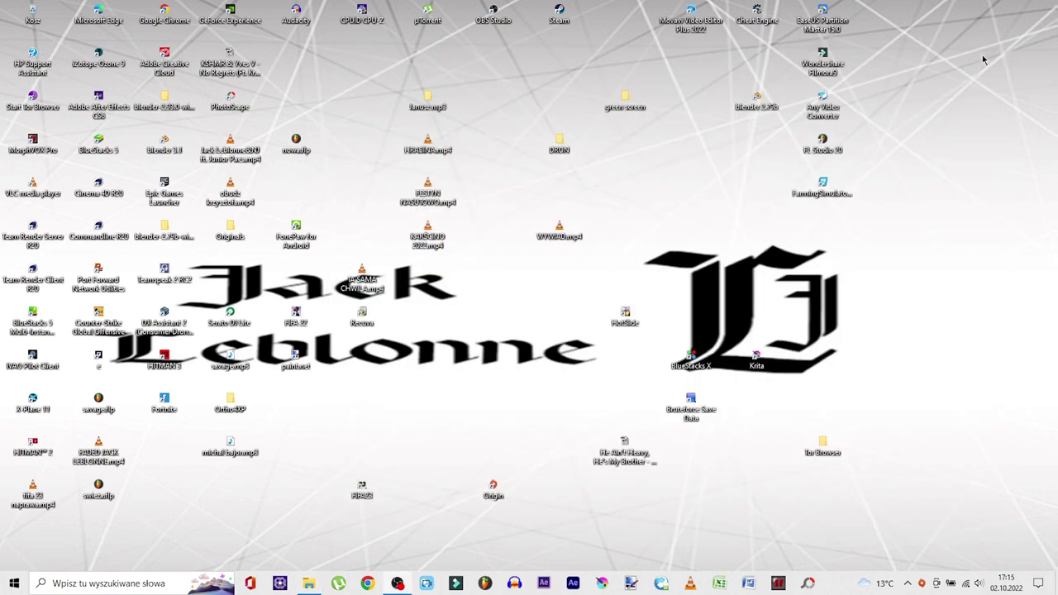
Step: Open the Control Panel's list of programs to uninstall and select EA SPORTS FIFA 23
left_click(165, 585)
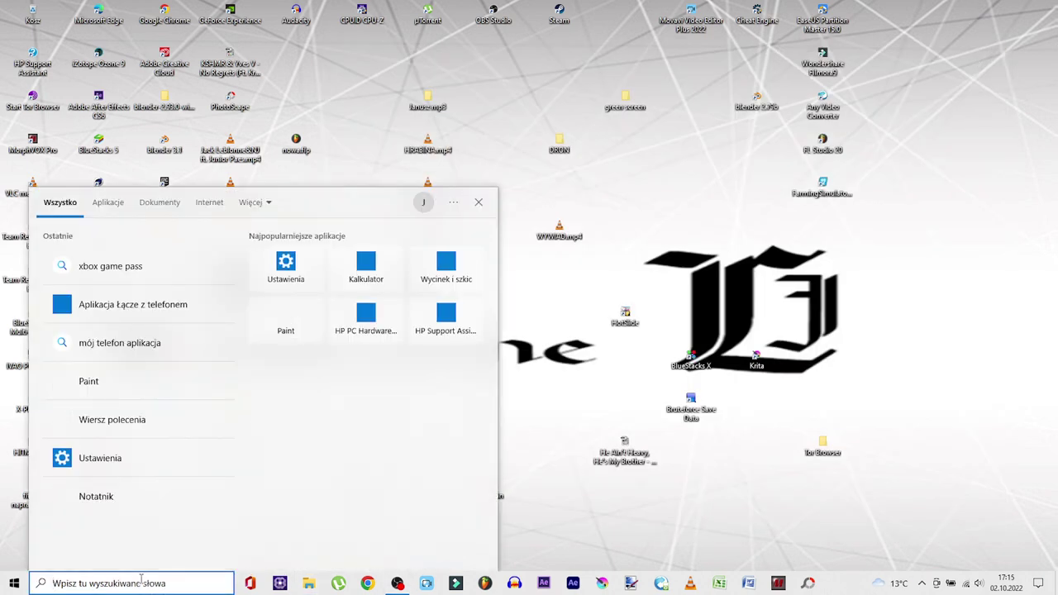
type("panel")
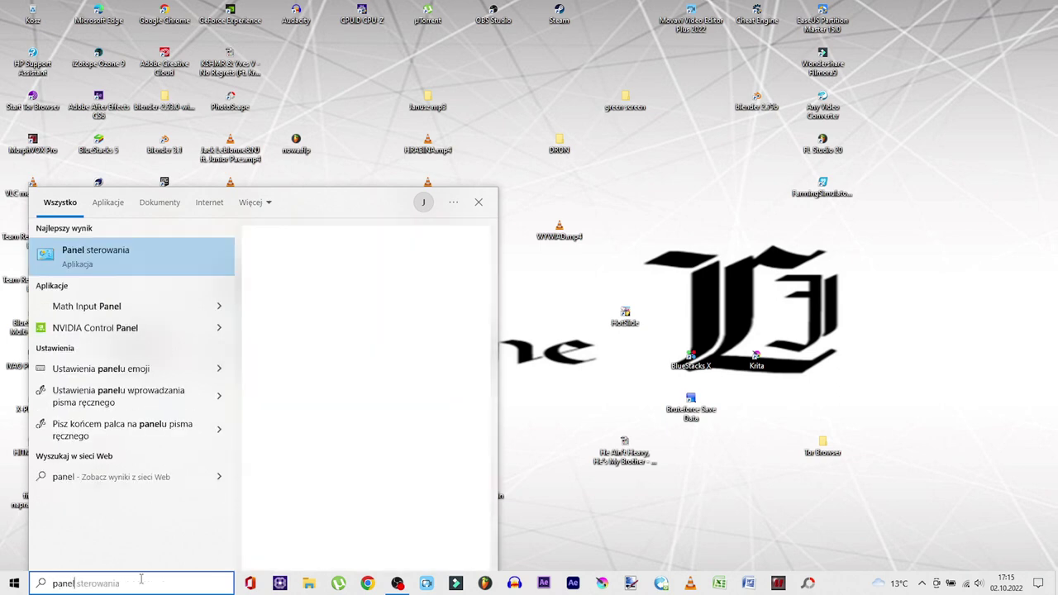
key("Return")
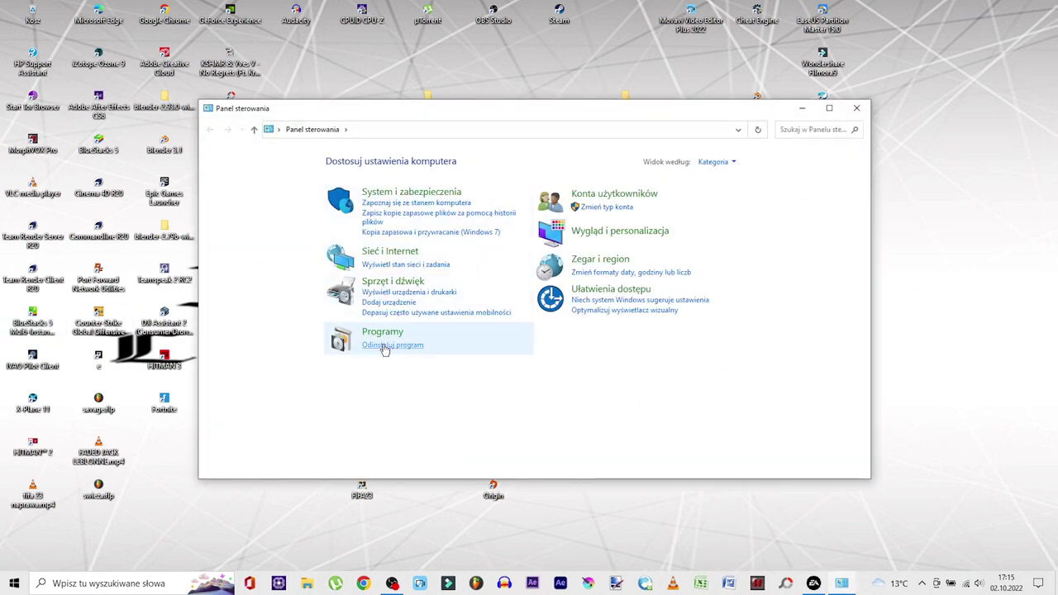
left_click(385, 346)
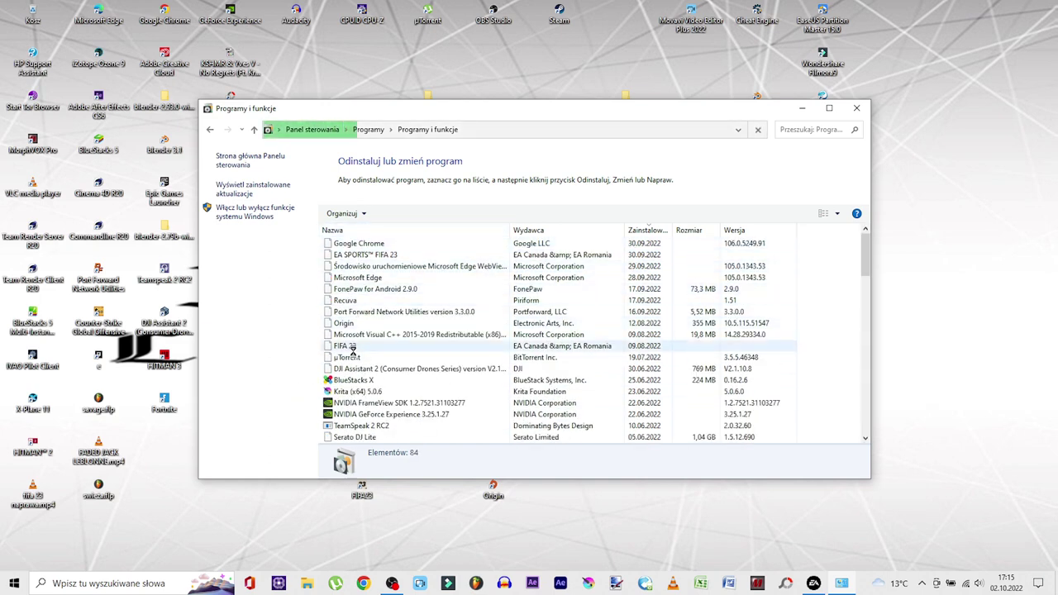
left_click(375, 256)
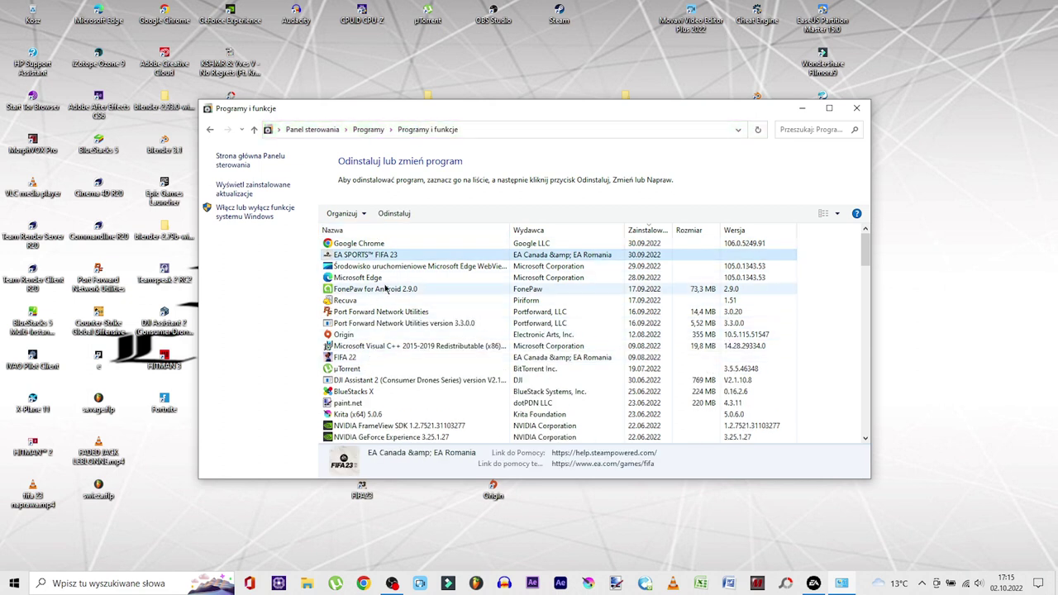
Step: Sort the installed programs by name, then by installation date with the newest first, and look through the list
left_click(386, 235)
left_click(384, 234)
left_click(645, 231)
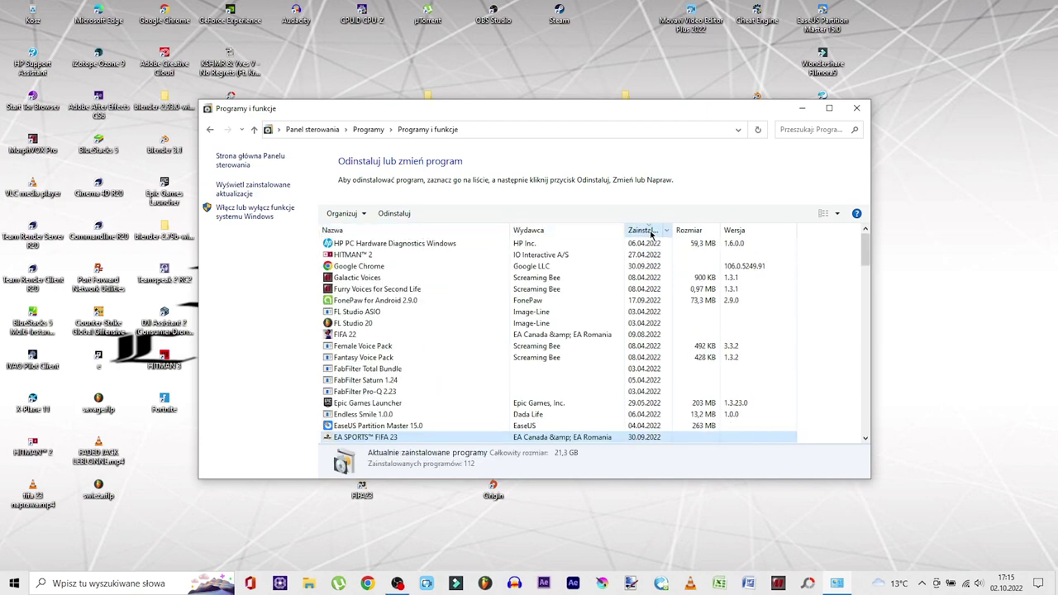
left_click(649, 232)
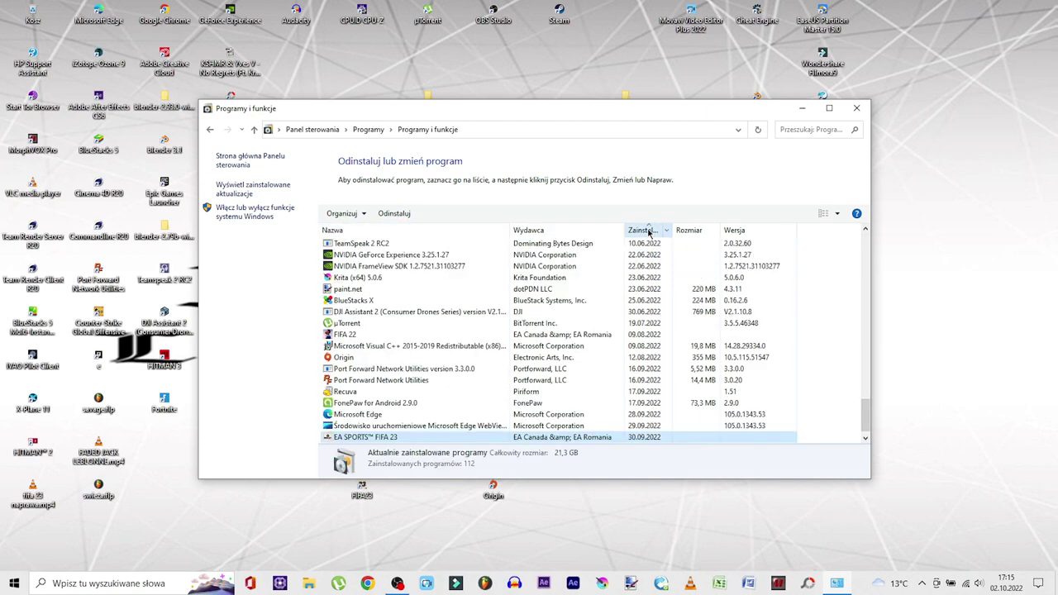
left_click(649, 232)
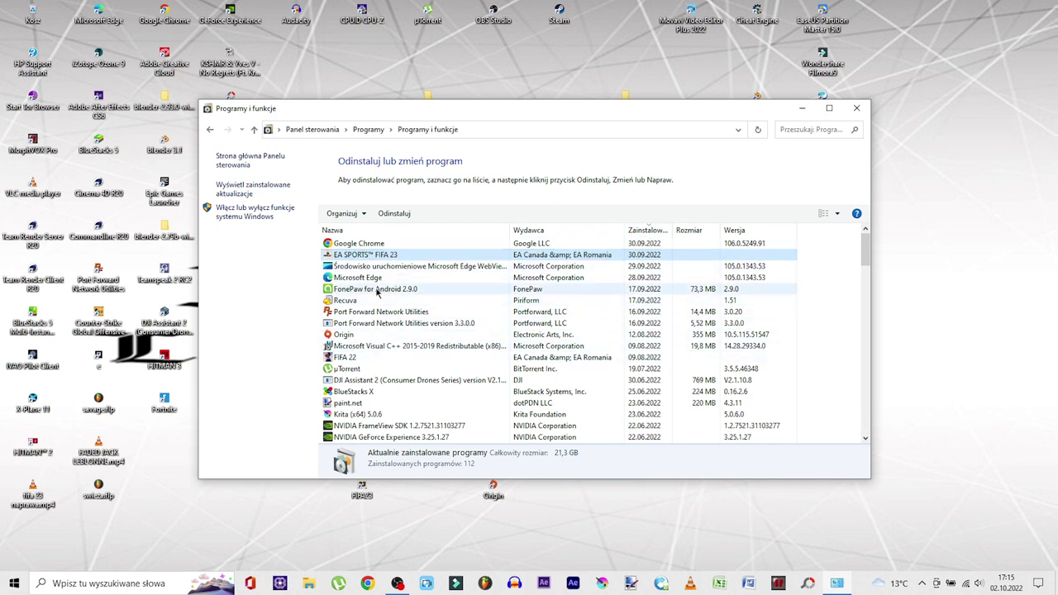
scroll(379, 280, "down", 4)
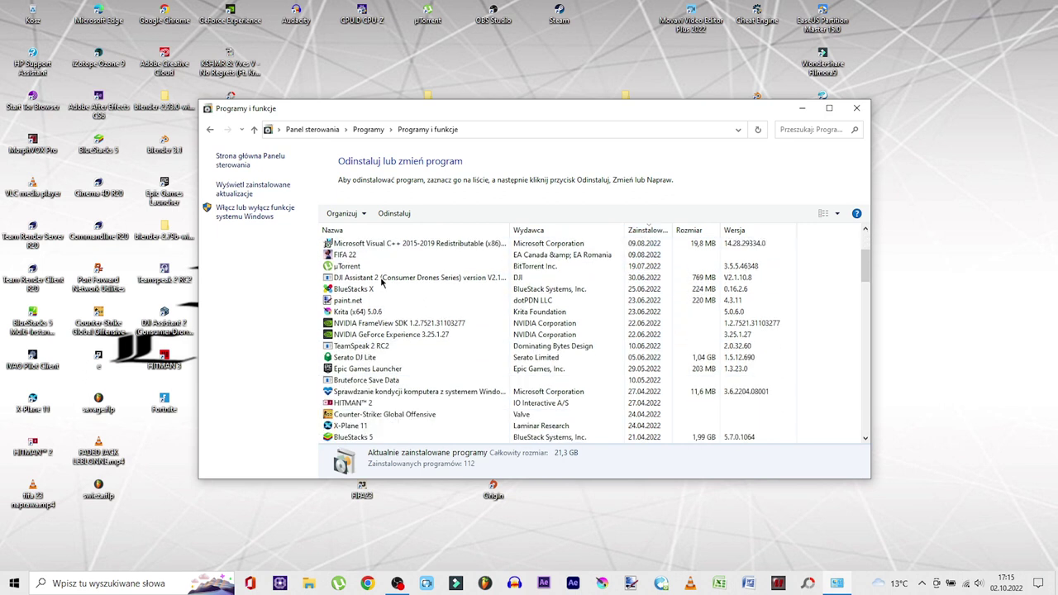
scroll(380, 282, "down", 3)
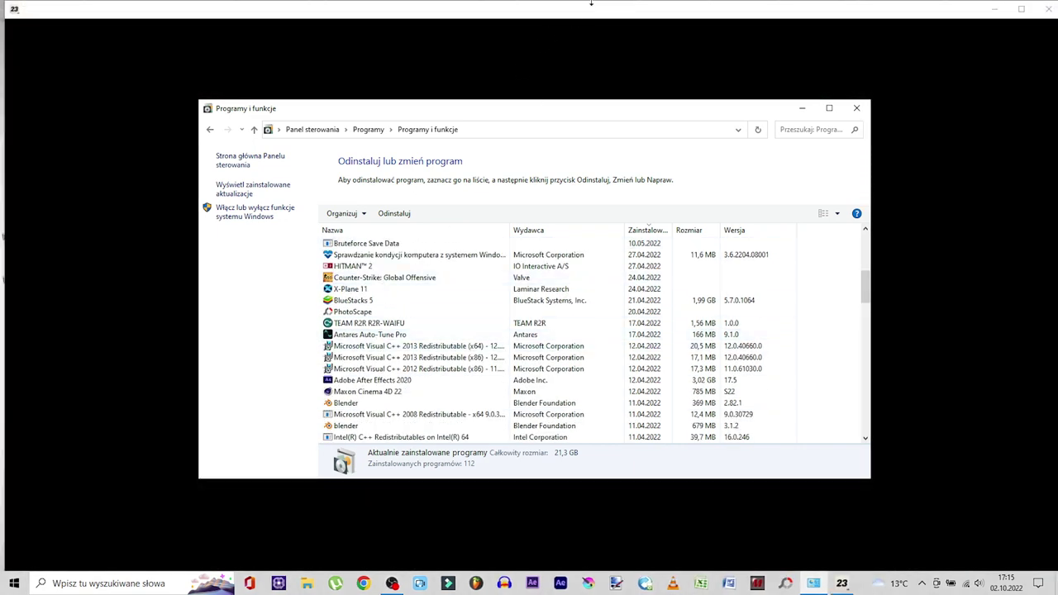
Step: Move the FIFA 23 game window aside, sort the installed programs by name and look through the list for an anti-cheat entry
left_click_drag(583, 18, 549, 55)
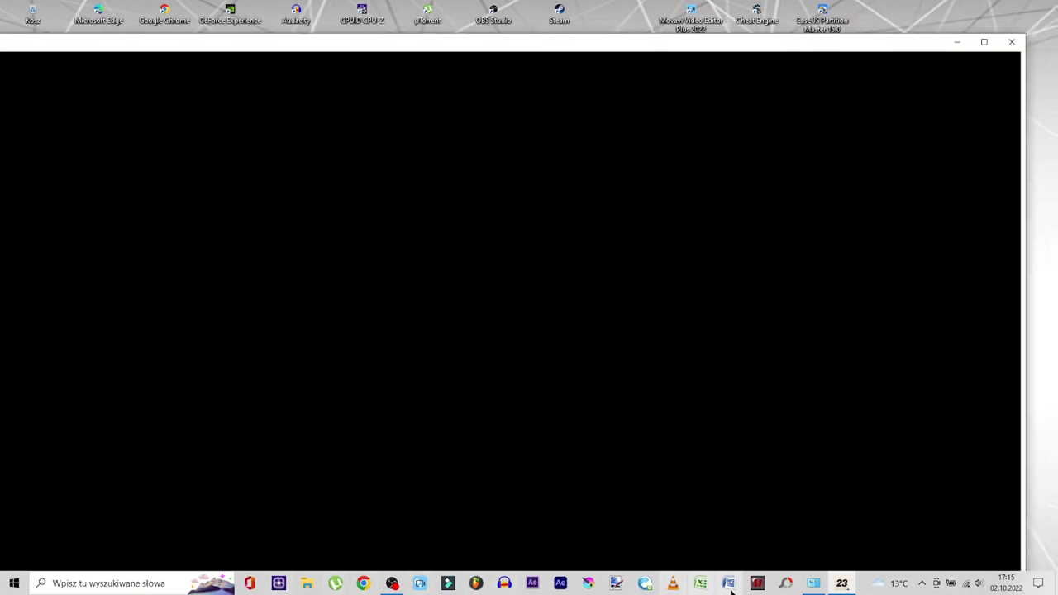
left_click(819, 585)
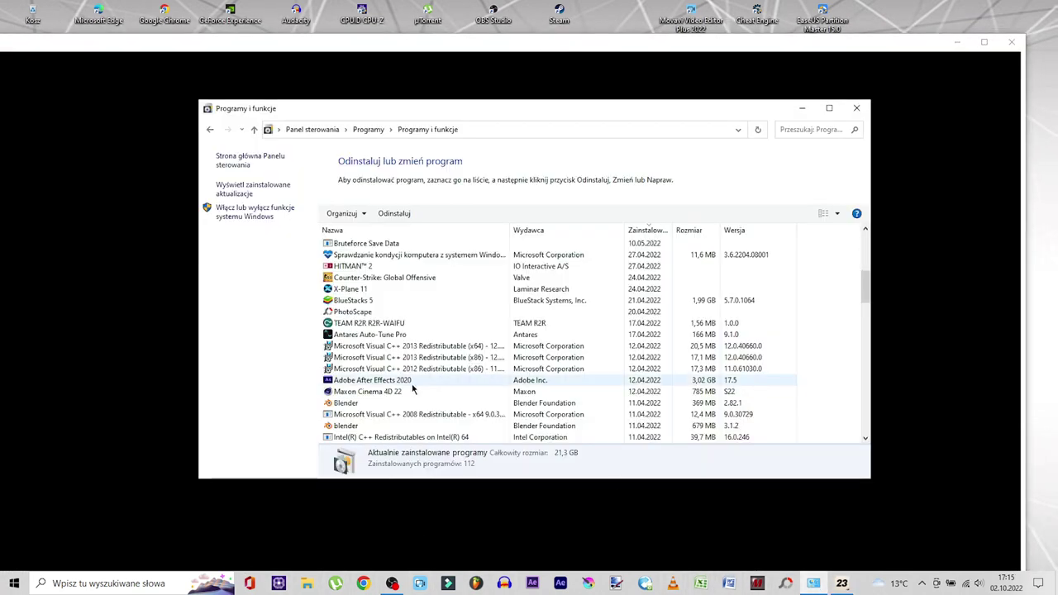
left_click(406, 231)
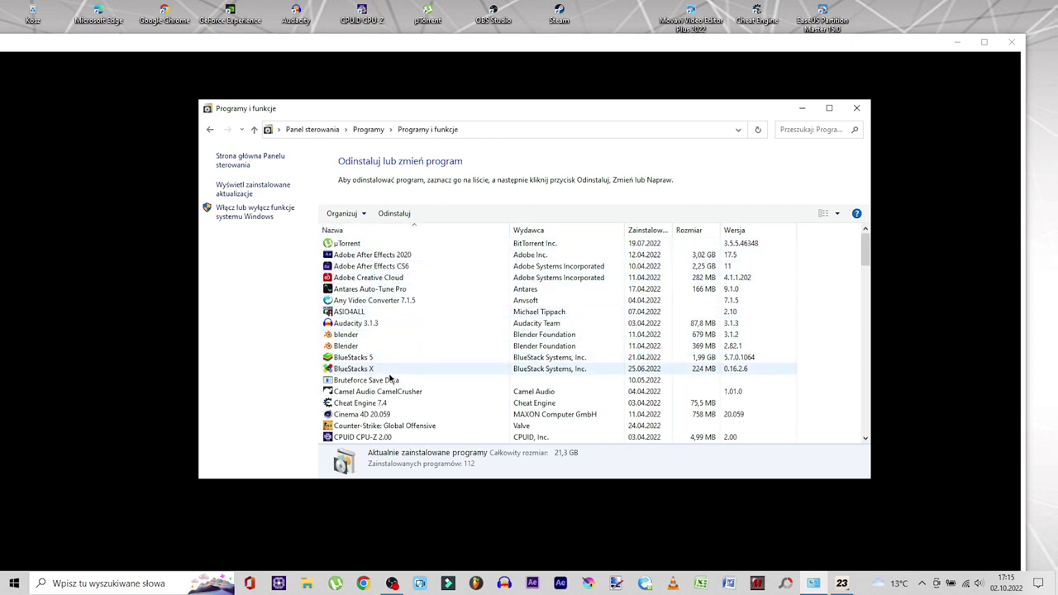
scroll(424, 390, "down", 2)
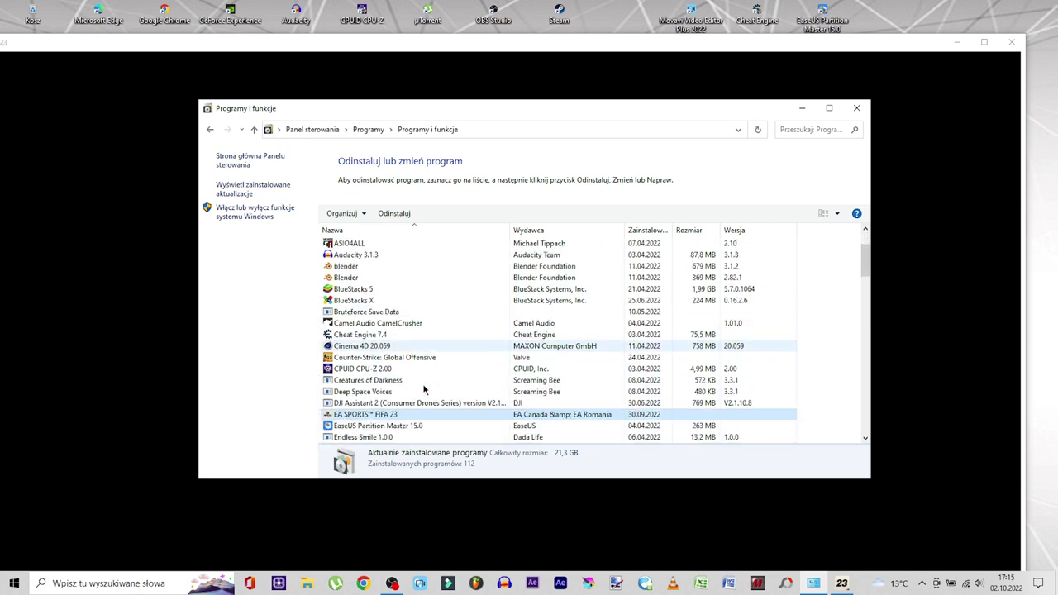
scroll(424, 389, "down", 5)
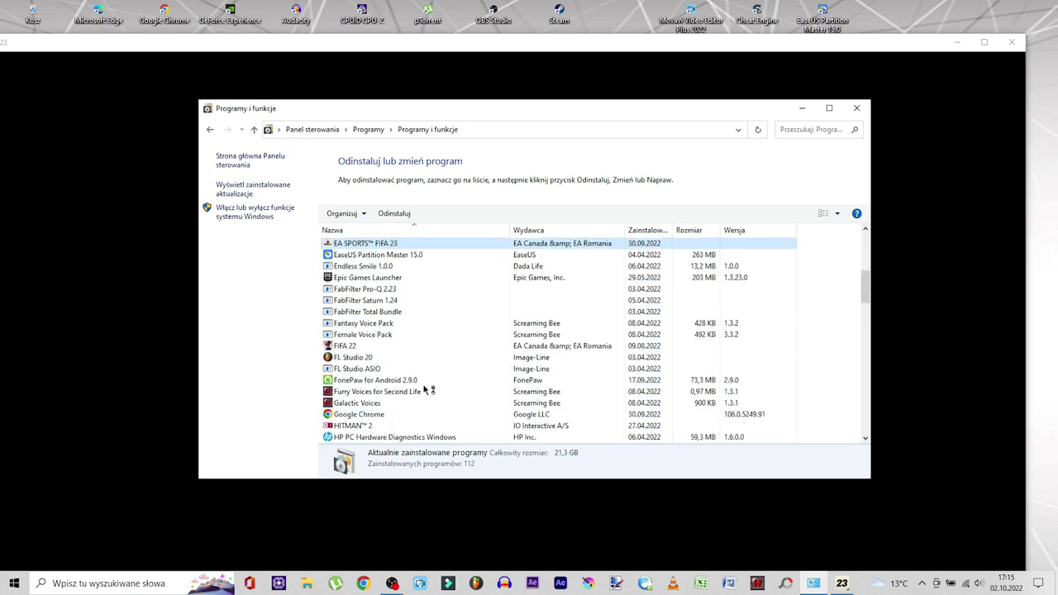
scroll(423, 355, "down", 4)
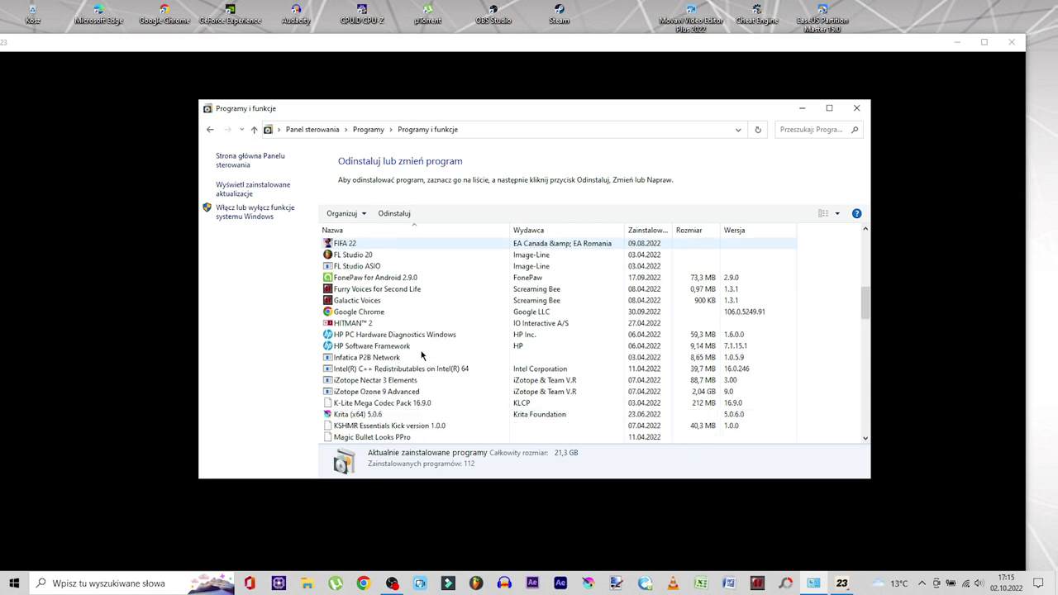
scroll(422, 356, "down", 7)
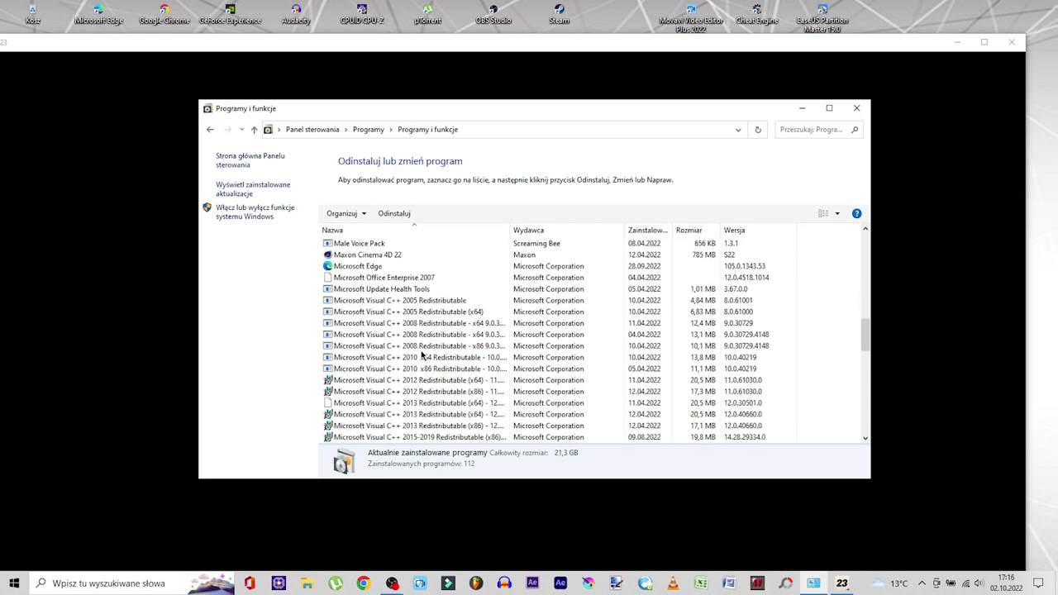
scroll(421, 355, "down", 2)
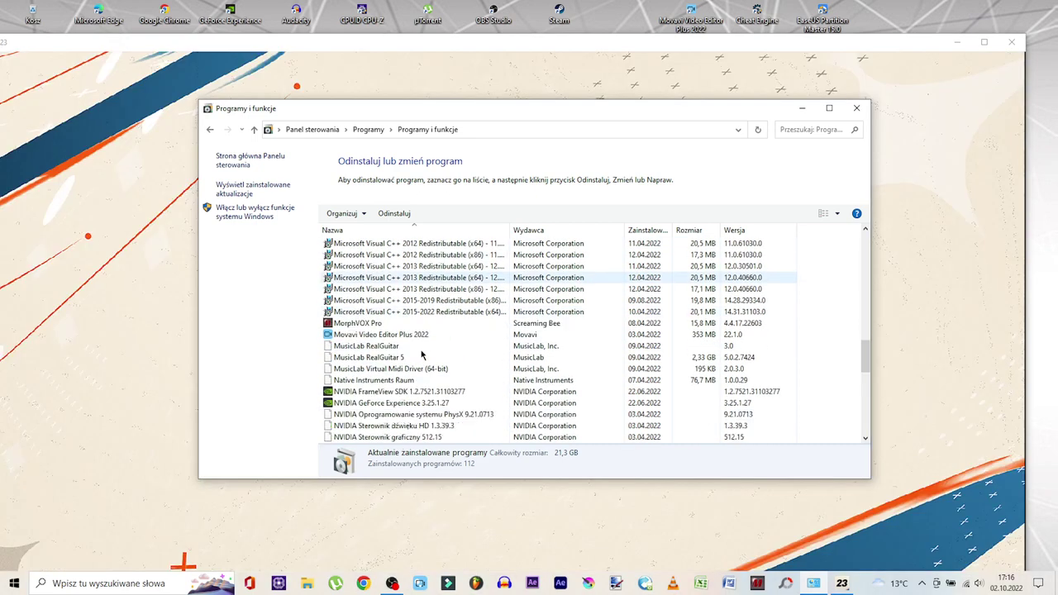
scroll(422, 356, "down", 5)
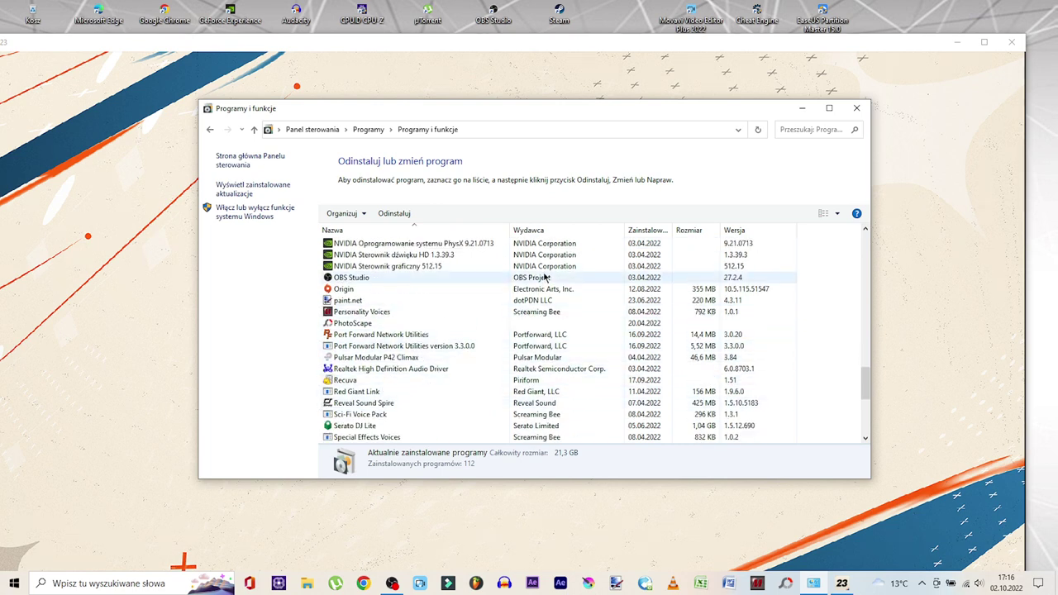
scroll(426, 347, "down", 7)
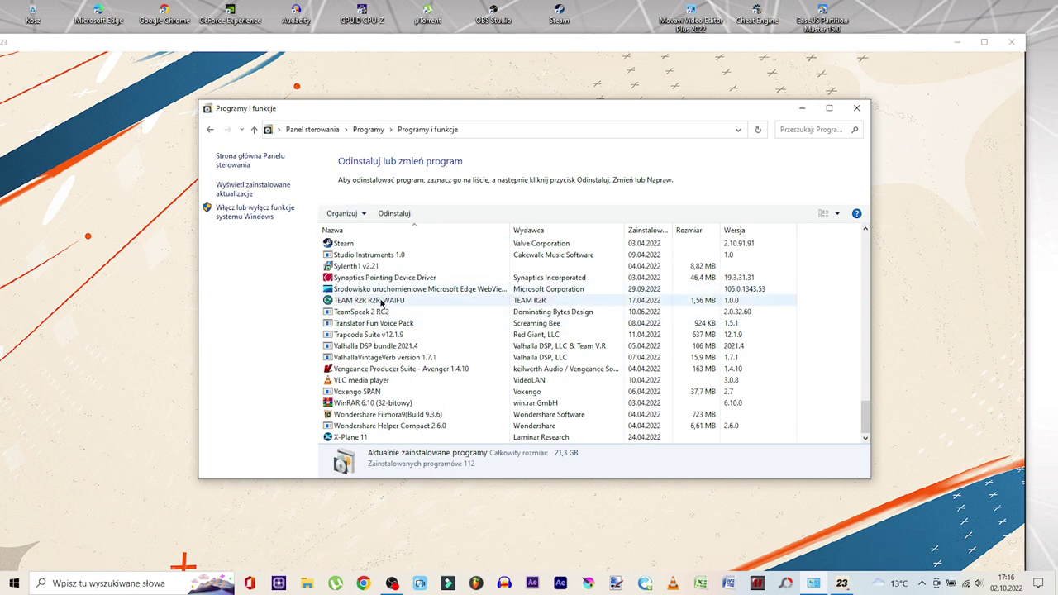
scroll(381, 304, "up", 1)
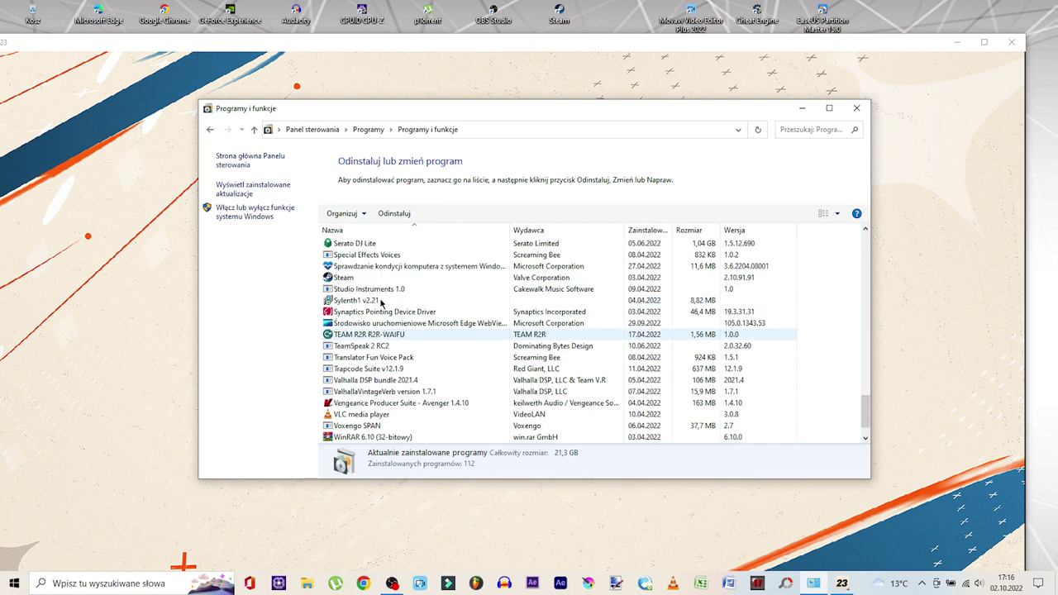
scroll(379, 305, "up", 1)
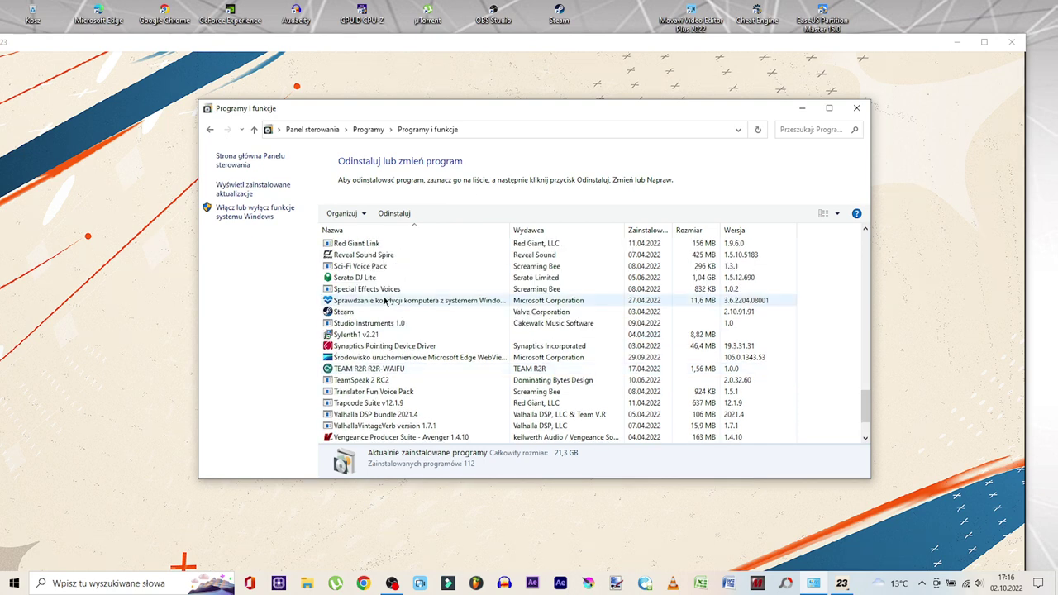
scroll(384, 301, "up", 1)
scroll(385, 301, "up", 1)
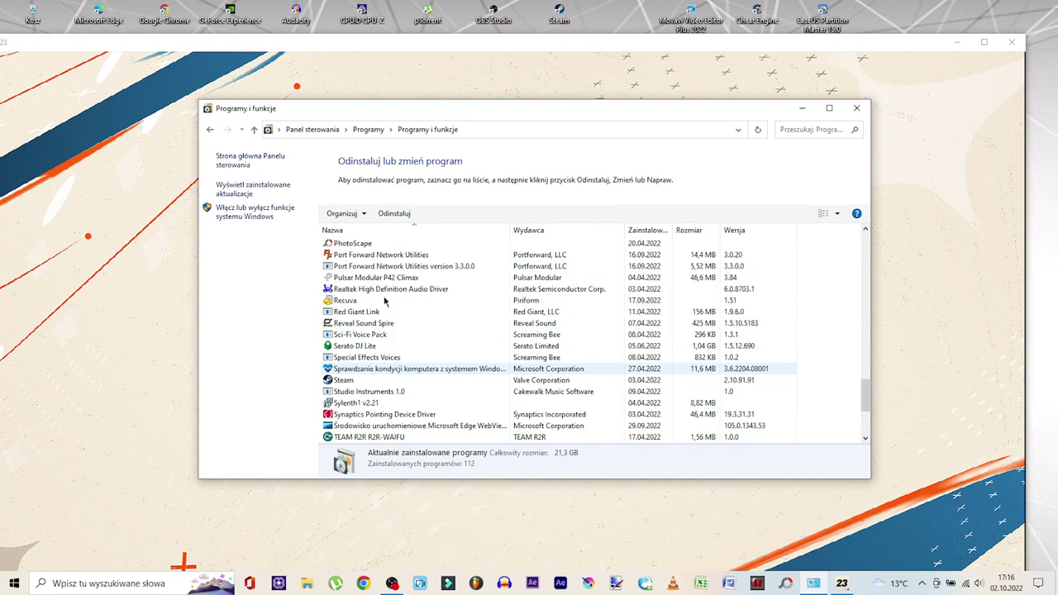
scroll(384, 301, "up", 1)
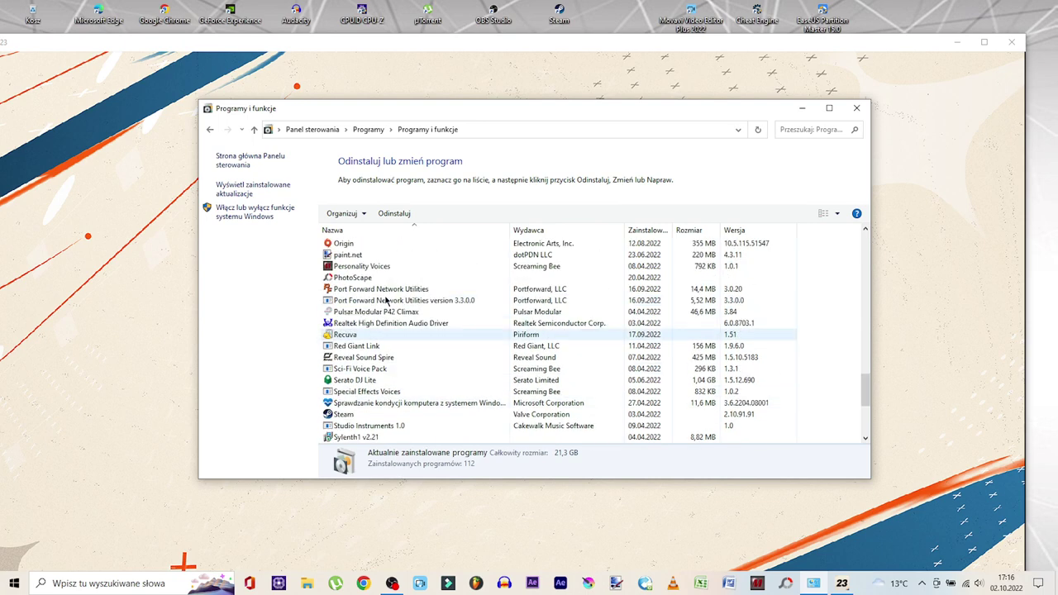
scroll(385, 301, "up", 5)
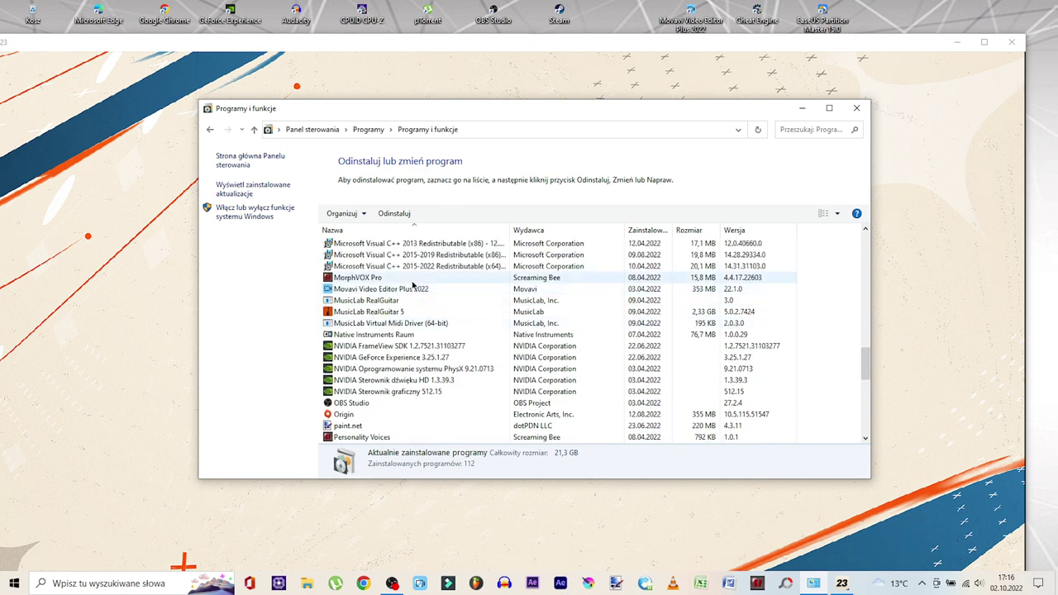
scroll(411, 286, "up", 1)
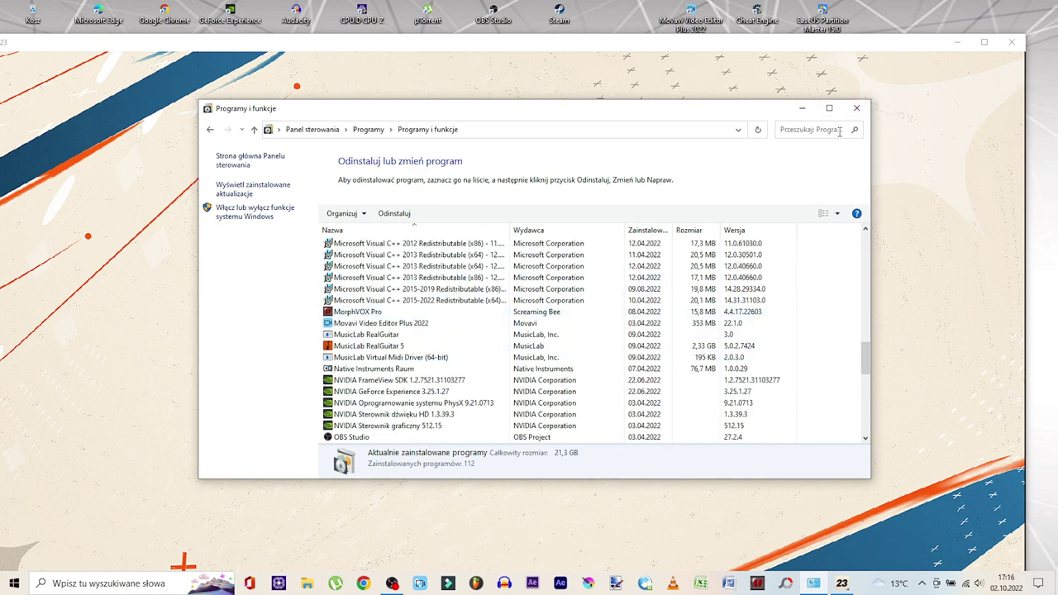
Step: Search the installed programs for "ant", widen the search to "an", and close the list of programs
type("ant")
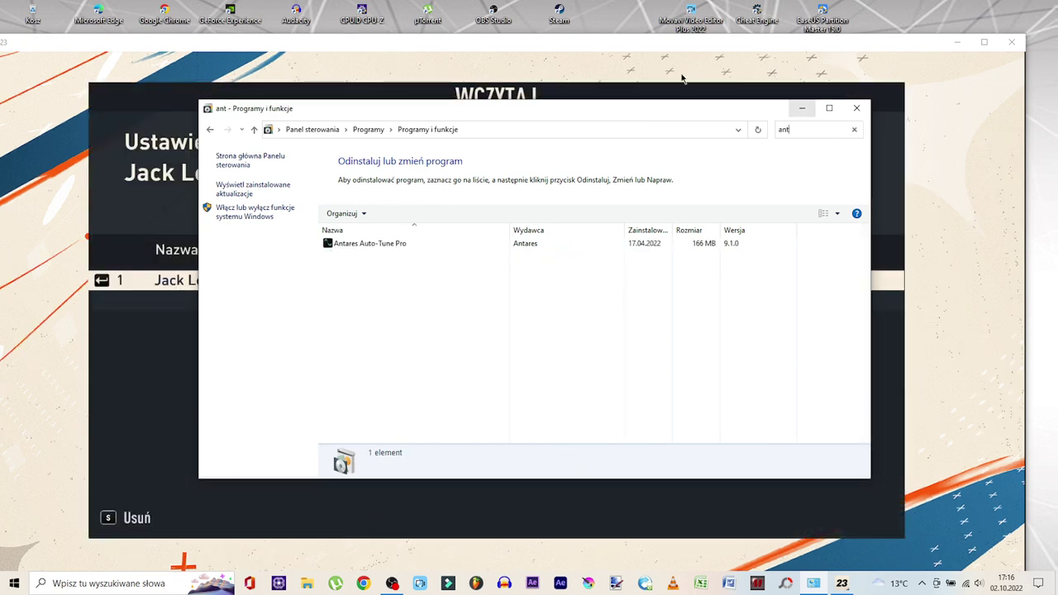
key("BackSpace")
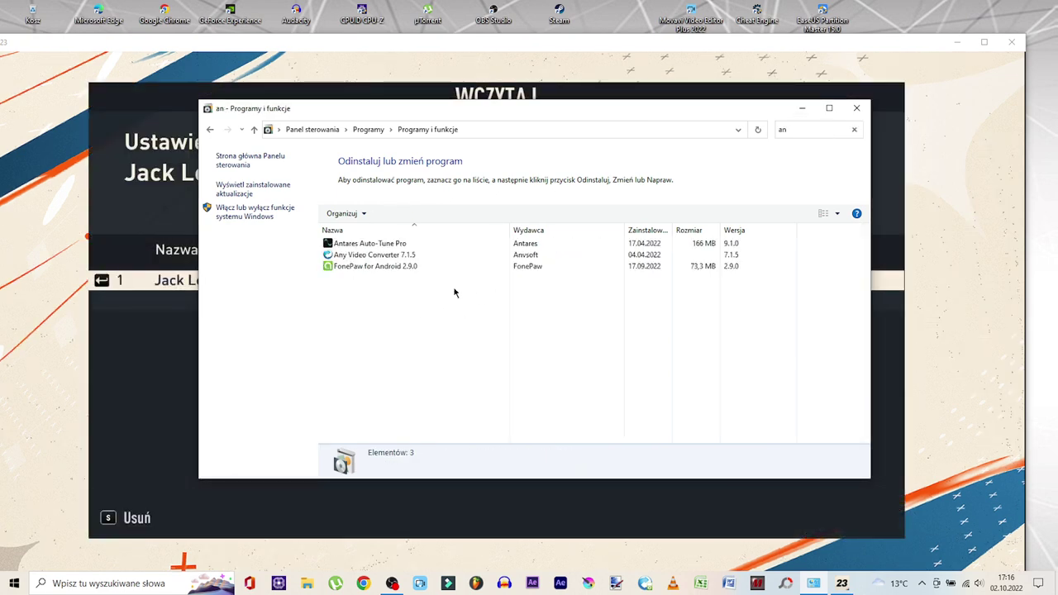
left_click(395, 256)
left_click(863, 113)
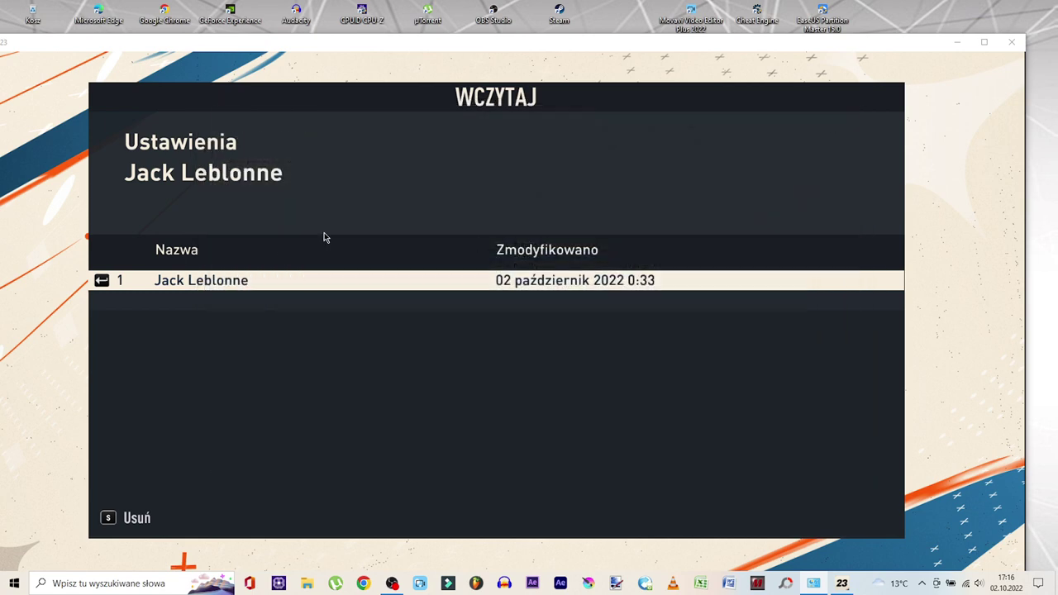
Step: Close the FIFA 23 game and the Origin window, and fully exit Origin so it stops running in the background
left_click(1013, 43)
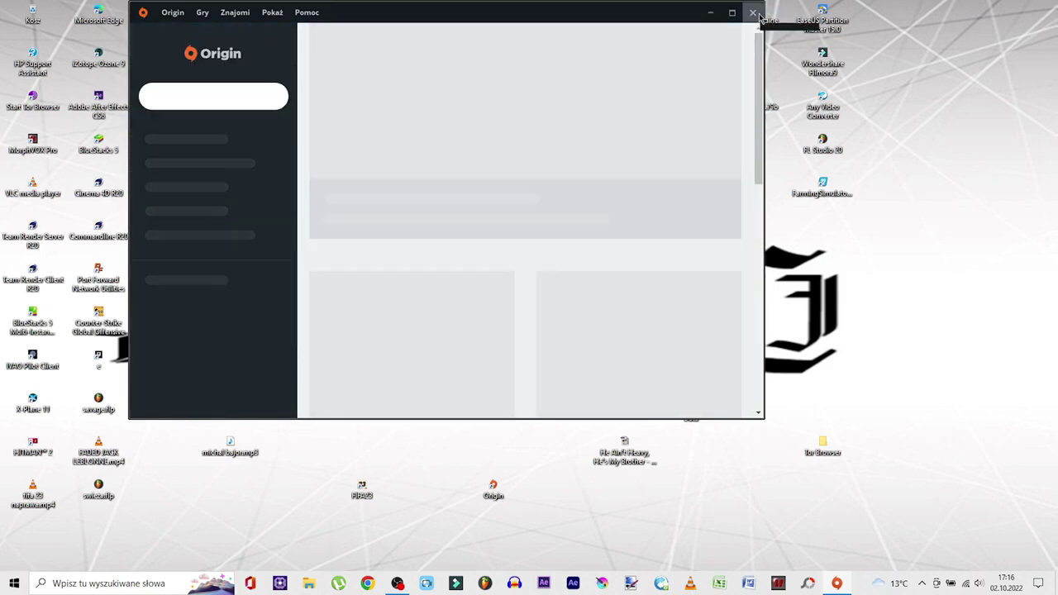
left_click(755, 14)
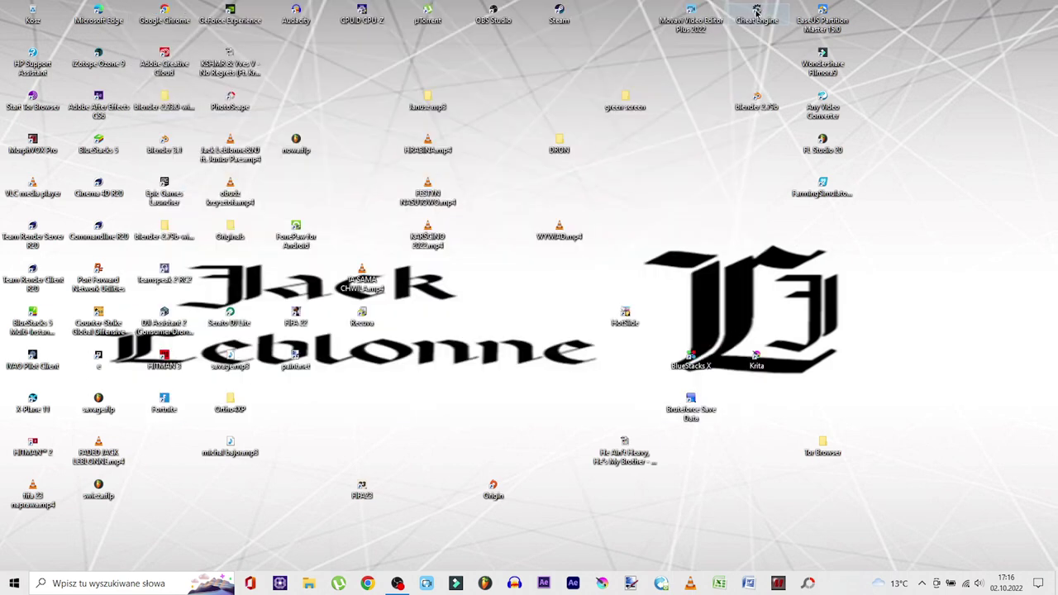
left_click(923, 584)
right_click(935, 562)
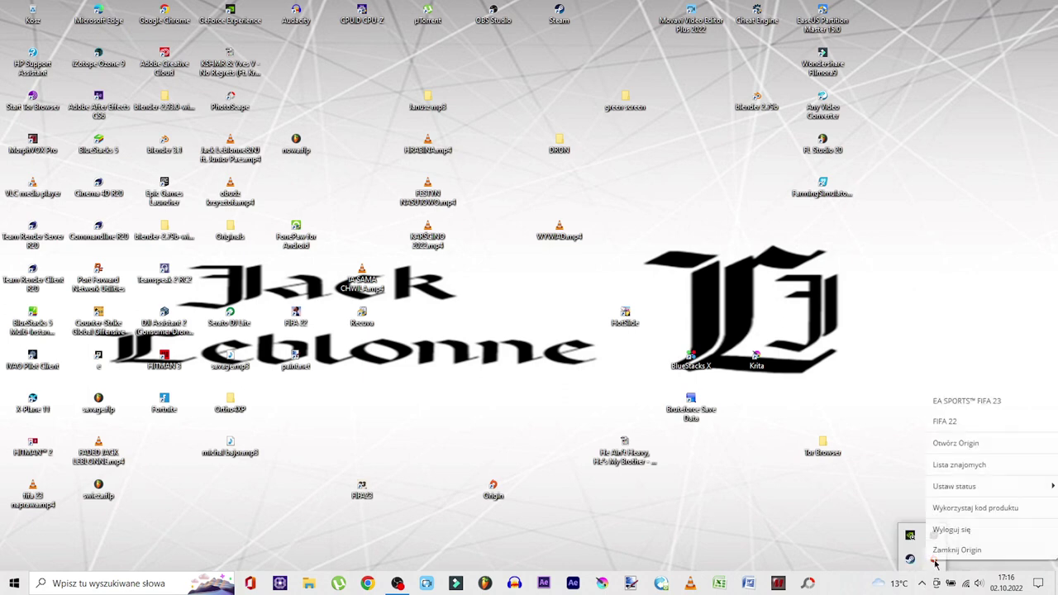
left_click(951, 551)
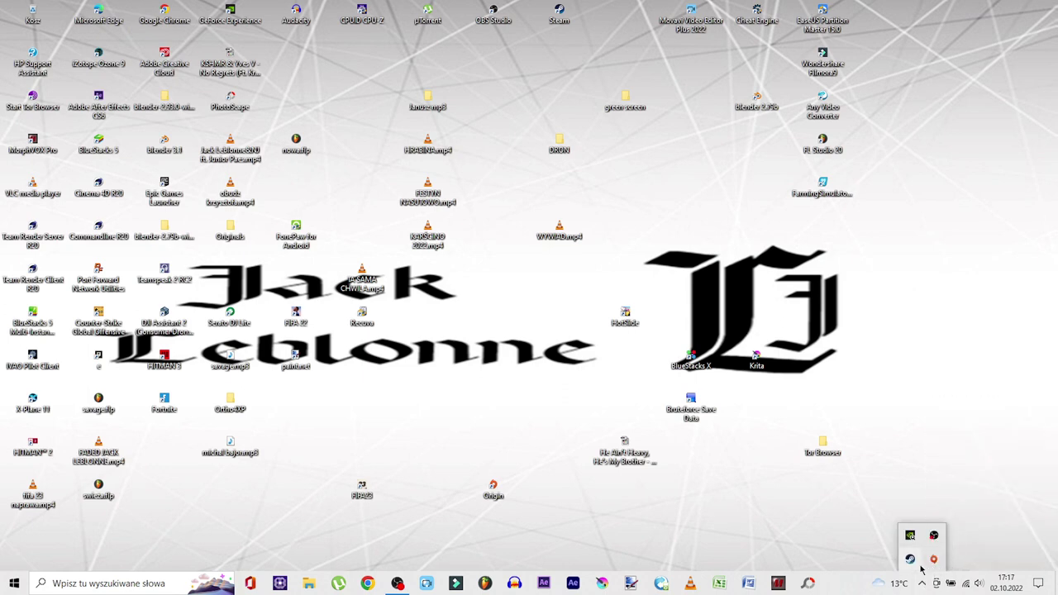
right_click(910, 559)
left_click(934, 559)
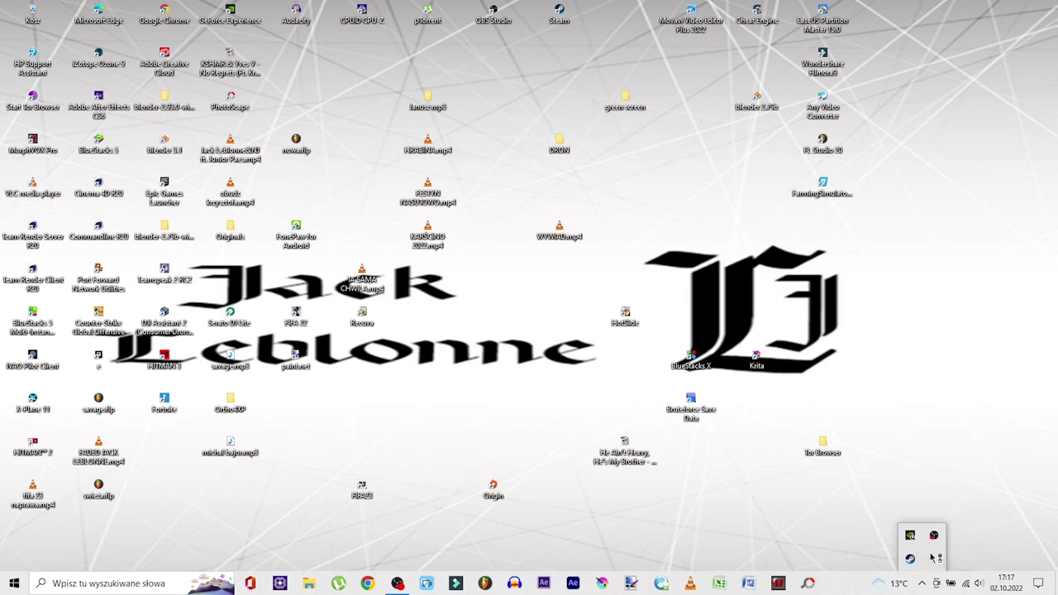